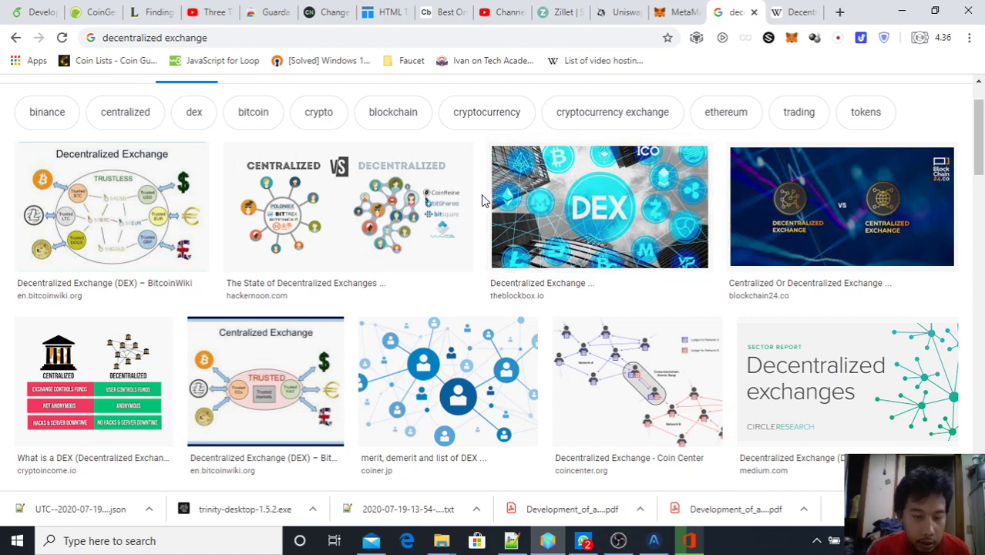
Step: Look through the image search results on decentralized exchanges
{"action": "scroll", "coordinate": [481, 198], "scroll_direction": "down", "scroll_amount": 2}
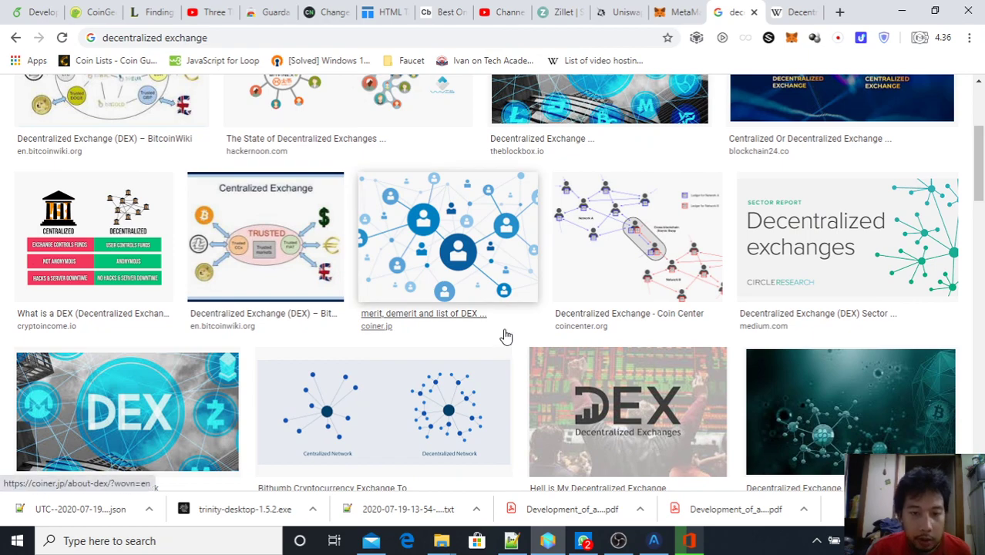
{"action": "scroll", "coordinate": [505, 336], "scroll_direction": "down", "scroll_amount": 3}
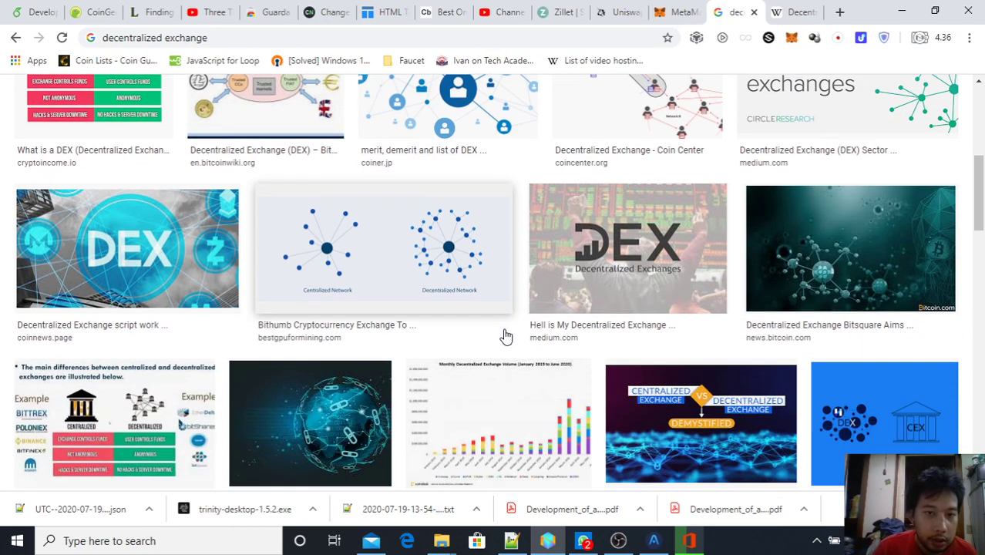
{"action": "scroll", "coordinate": [506, 336], "scroll_direction": "down", "scroll_amount": 4}
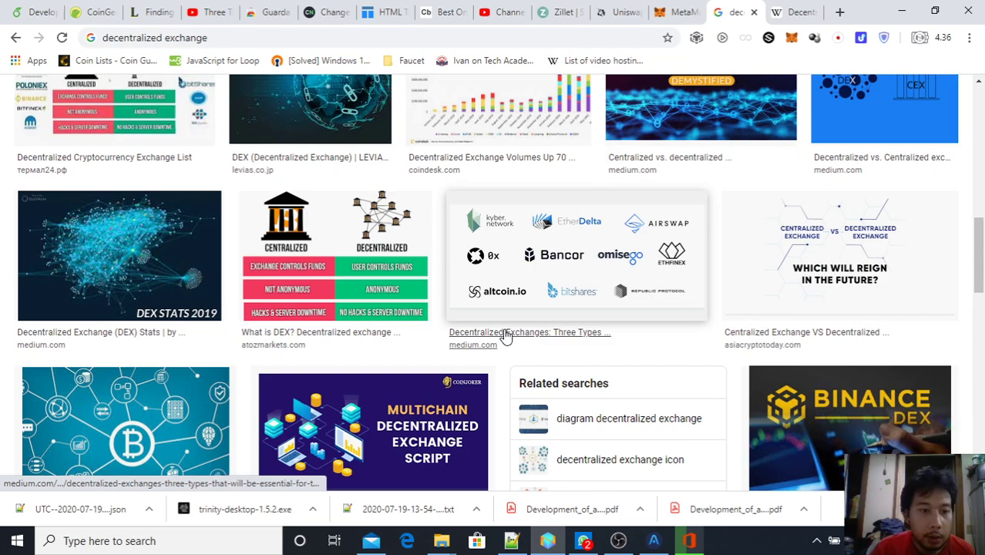
{"action": "scroll", "coordinate": [506, 336], "scroll_direction": "down", "scroll_amount": 1}
{"action": "scroll", "coordinate": [485, 336], "scroll_direction": "up", "scroll_amount": 6}
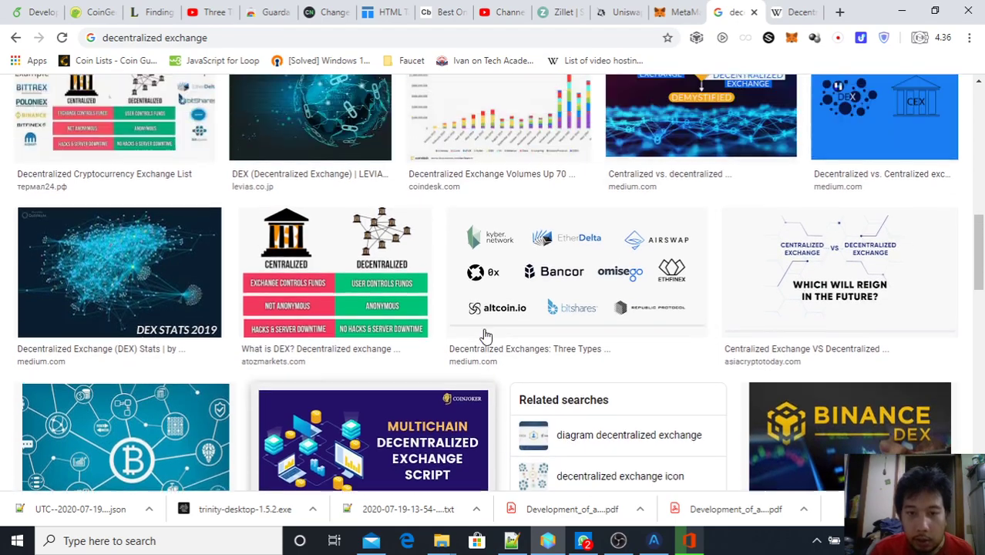
{"action": "scroll", "coordinate": [485, 336], "scroll_direction": "up", "scroll_amount": 4}
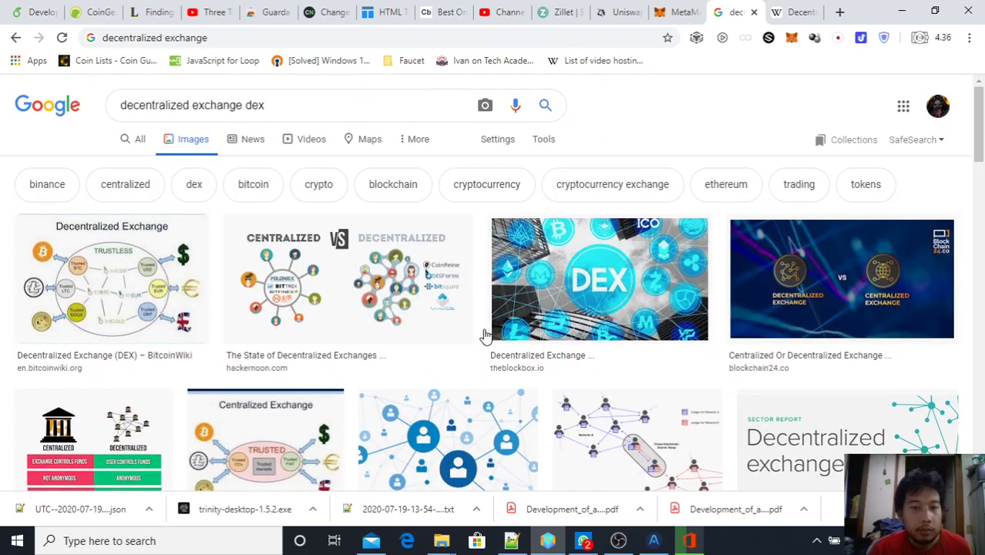
Step: Read the introduction of the Wikipedia article on decentralized exchanges, highlighting parts of the sentence about peer-to-peer trading
{"action": "left_click", "coordinate": [780, 11]}
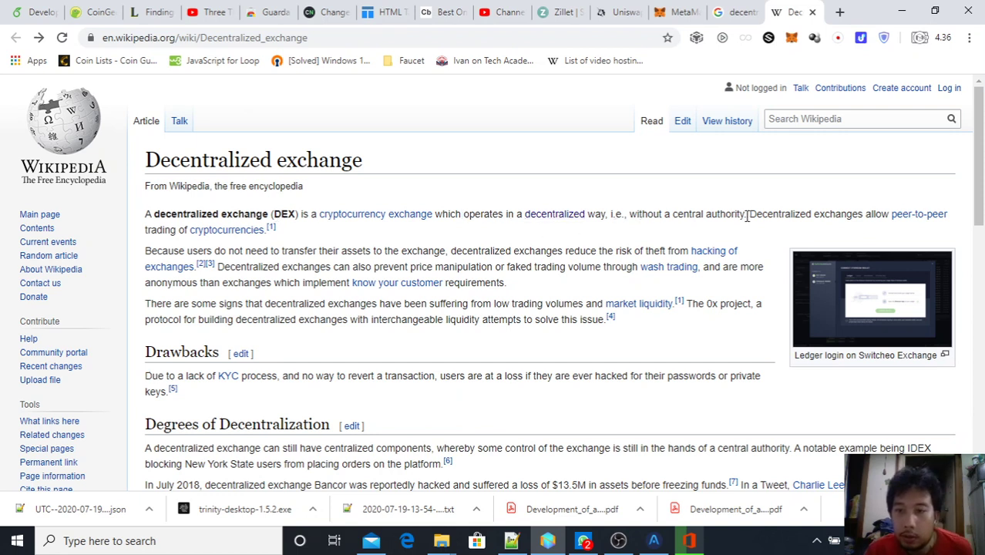
{"action": "left_click_drag", "start_coordinate": [747, 216], "coordinate": [868, 217]}
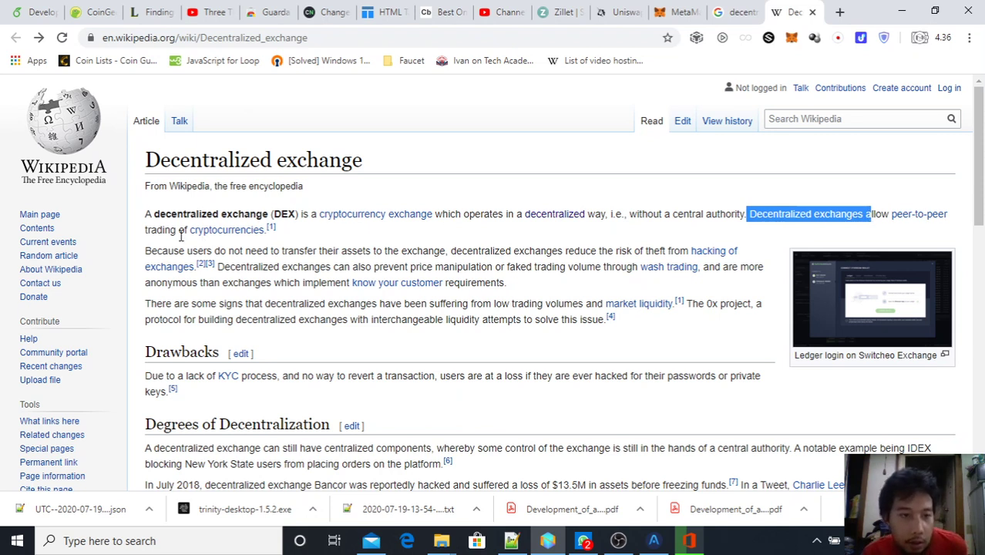
{"action": "left_click_drag", "start_coordinate": [179, 233], "coordinate": [158, 232]}
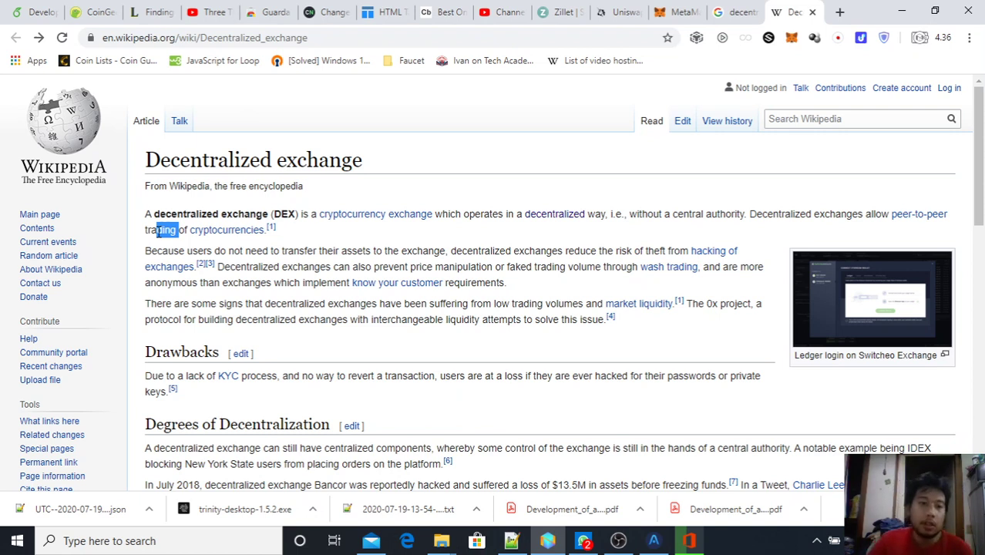
{"action": "left_click", "coordinate": [354, 257]}
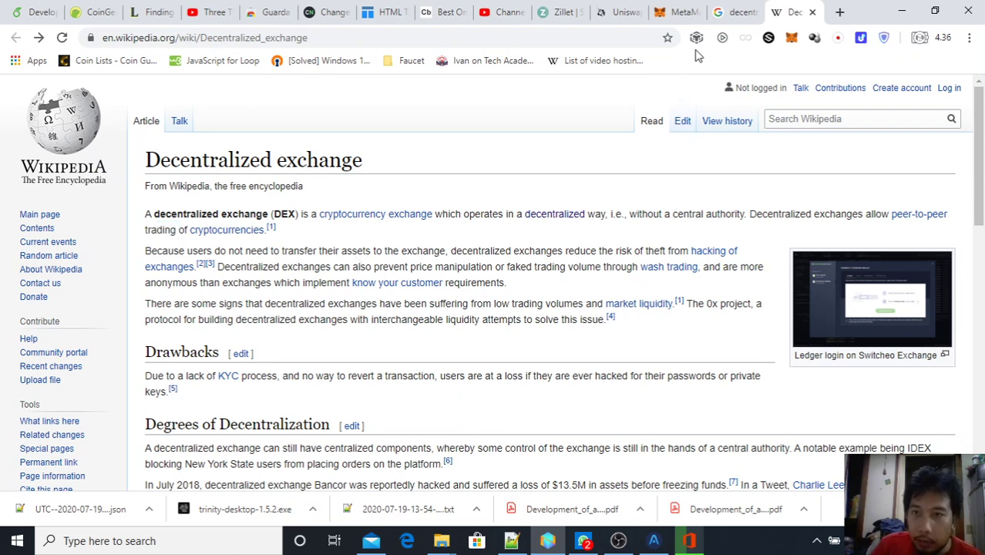
{"action": "left_click", "coordinate": [729, 11]}
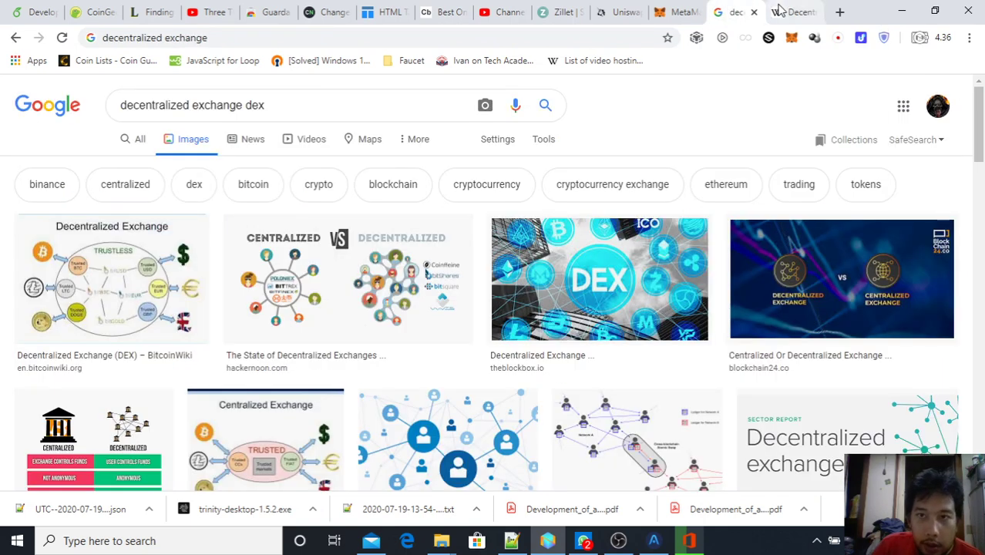
Step: View the MetaMask homepage and highlight its headline describing a crypto wallet and gateway to blockchain apps
{"action": "left_click", "coordinate": [685, 9]}
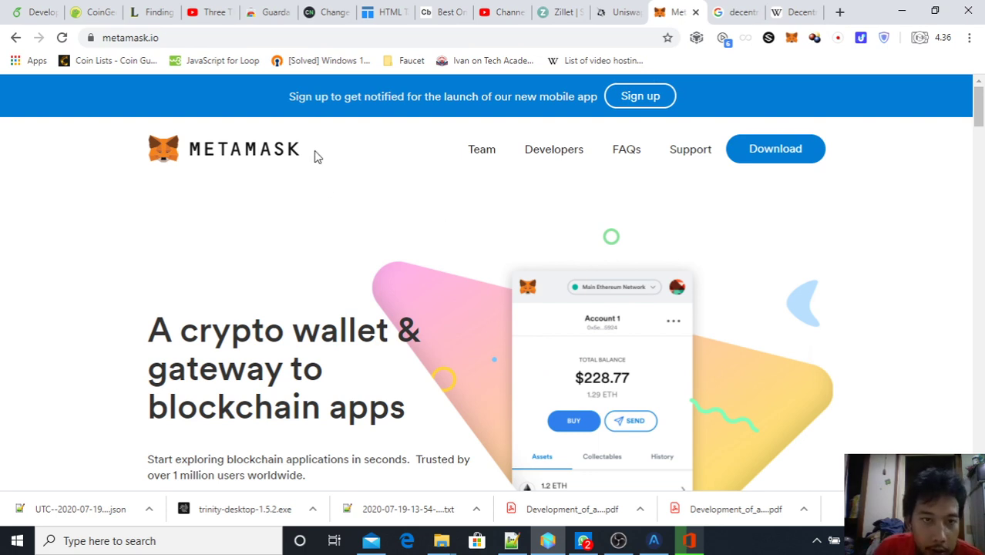
{"action": "left_click_drag", "start_coordinate": [308, 156], "coordinate": [117, 156]}
{"action": "left_click", "coordinate": [119, 208]}
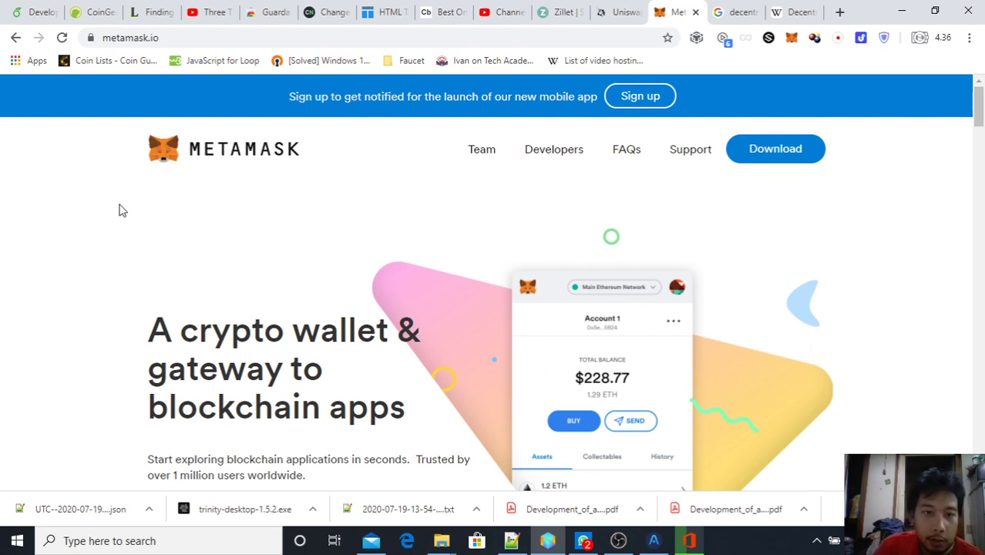
{"action": "scroll", "coordinate": [119, 209], "scroll_direction": "down", "scroll_amount": 2}
{"action": "scroll", "coordinate": [166, 255], "scroll_direction": "up", "scroll_amount": 1}
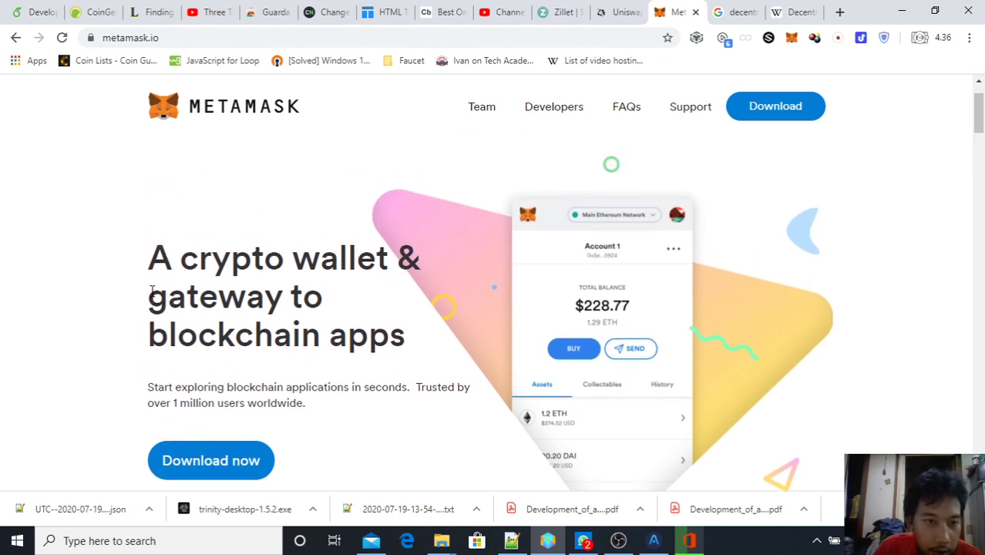
{"action": "left_click_drag", "start_coordinate": [181, 266], "coordinate": [385, 263]}
{"action": "left_click_drag", "start_coordinate": [154, 314], "coordinate": [409, 348]}
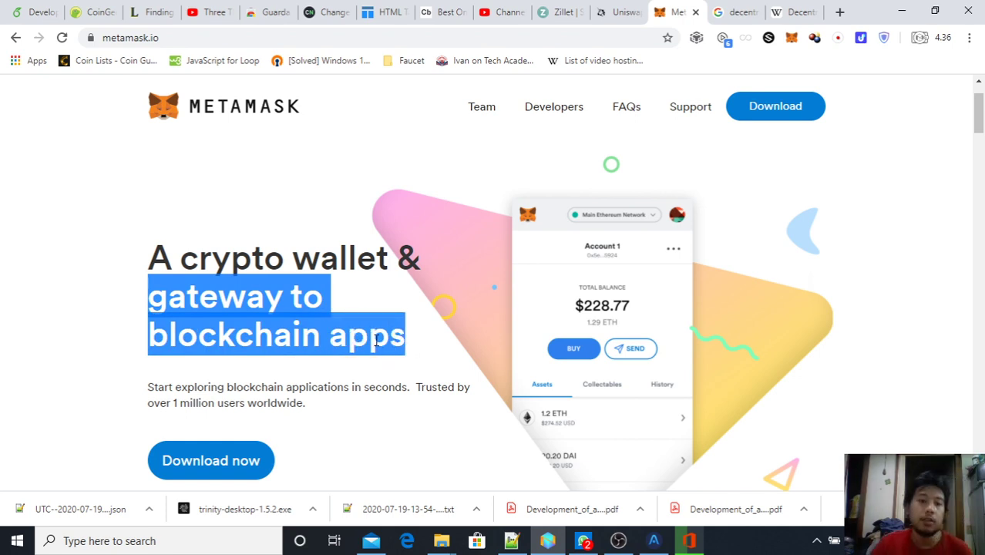
Step: Open the MetaMask download page and examine the section on installing it for the Chrome browser
{"action": "scroll", "coordinate": [375, 341], "scroll_direction": "down", "scroll_amount": 2}
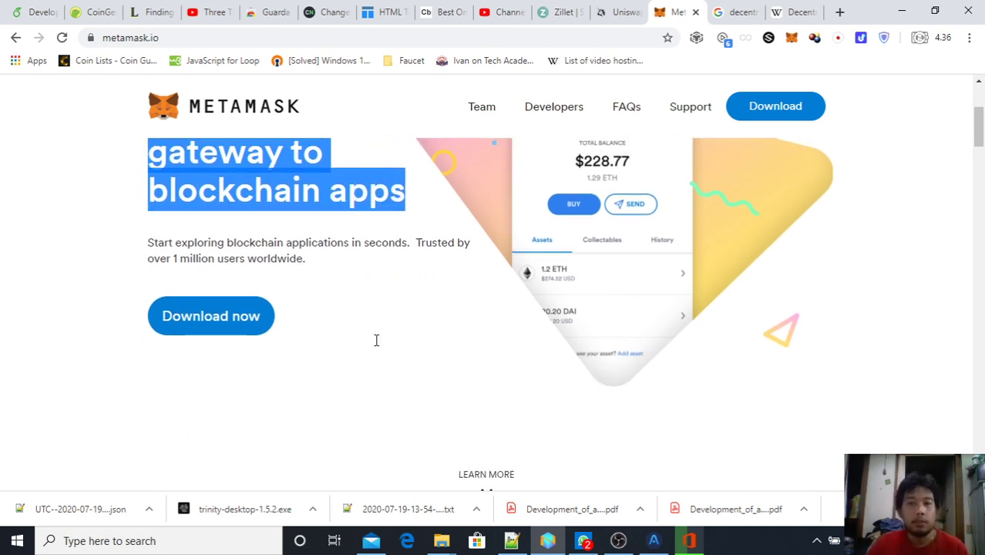
{"action": "left_click", "coordinate": [227, 323]}
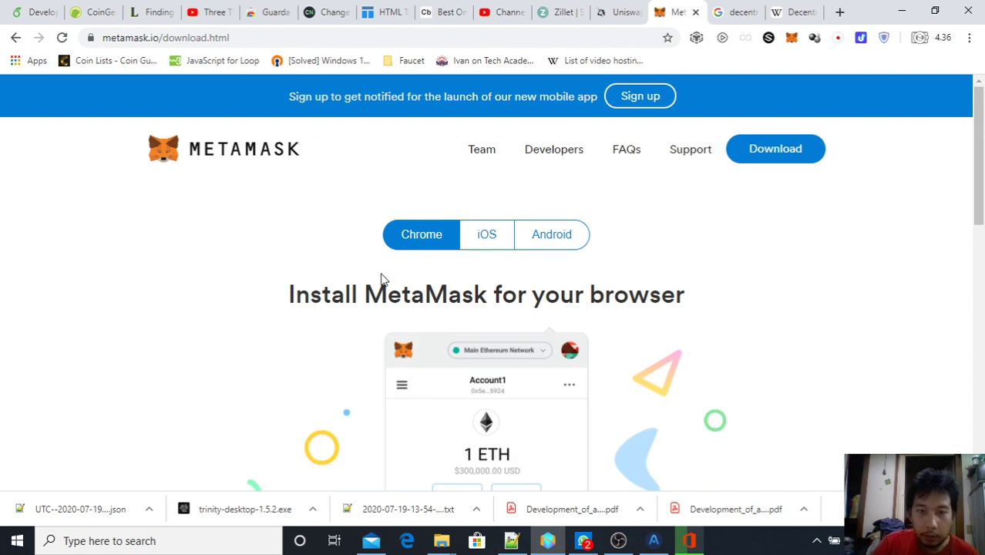
{"action": "scroll", "coordinate": [381, 279], "scroll_direction": "down", "scroll_amount": 1}
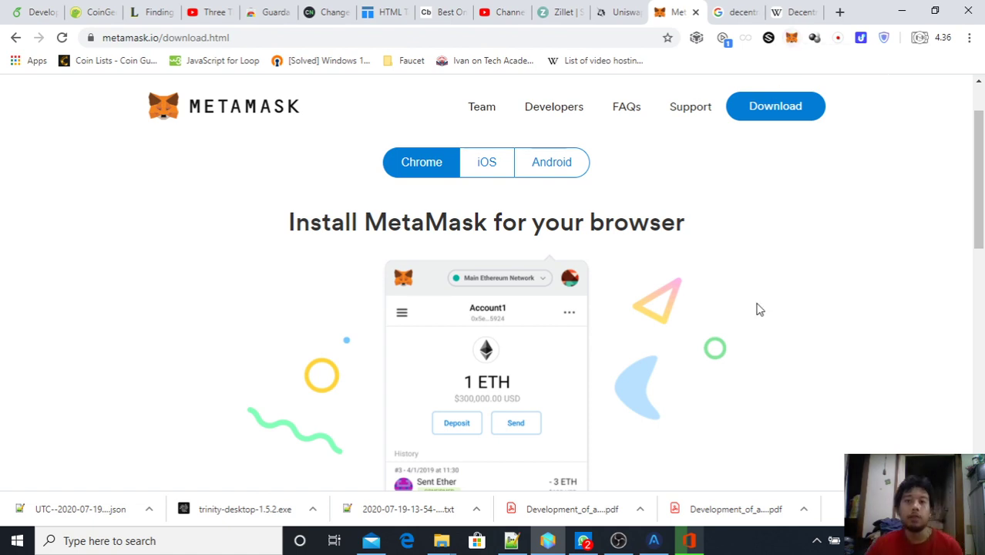
{"action": "scroll", "coordinate": [759, 328], "scroll_direction": "down", "scroll_amount": 1}
{"action": "scroll", "coordinate": [759, 331], "scroll_direction": "up", "scroll_amount": 2}
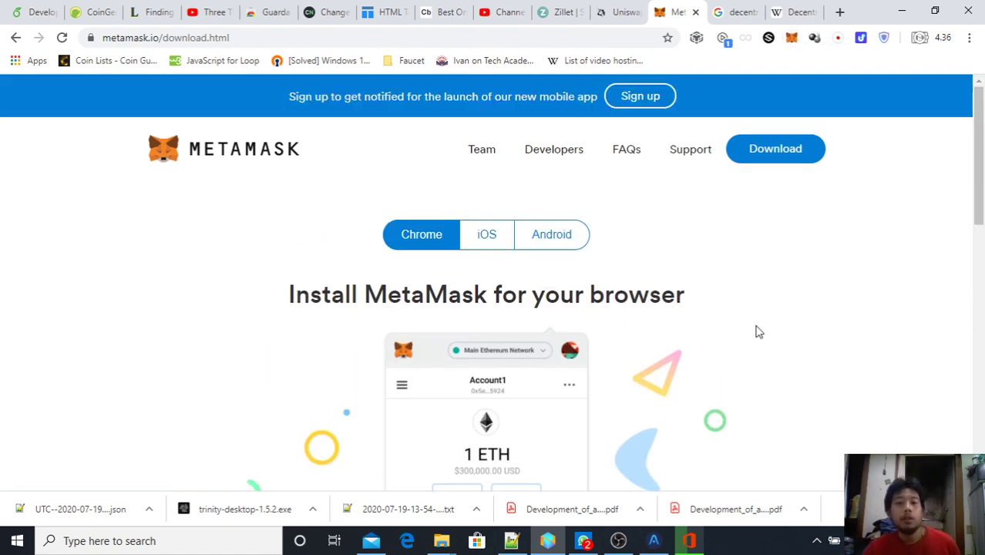
Step: Open the MetaMask wallet extension and unlock it to reach the account overview
{"action": "left_click", "coordinate": [792, 38]}
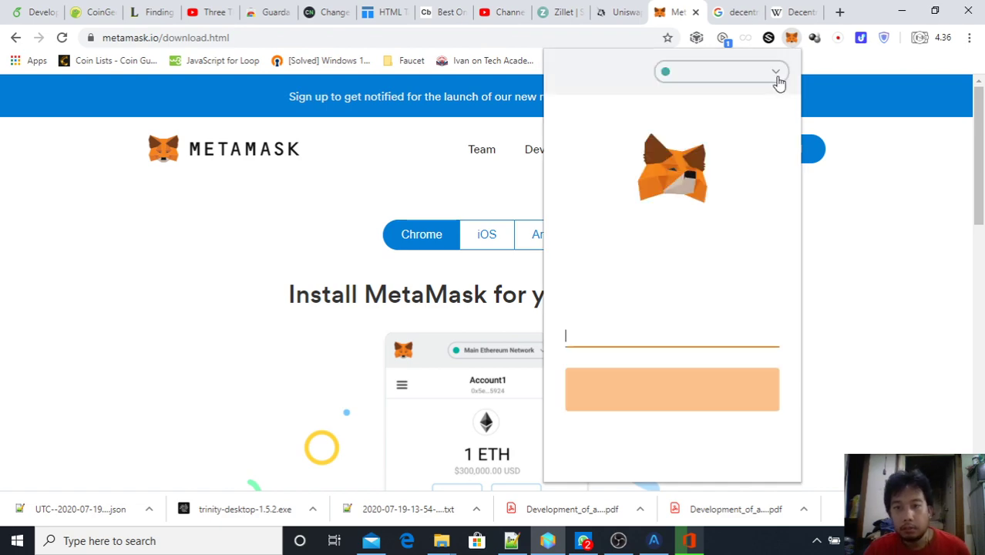
{"action": "left_click", "coordinate": [618, 540]}
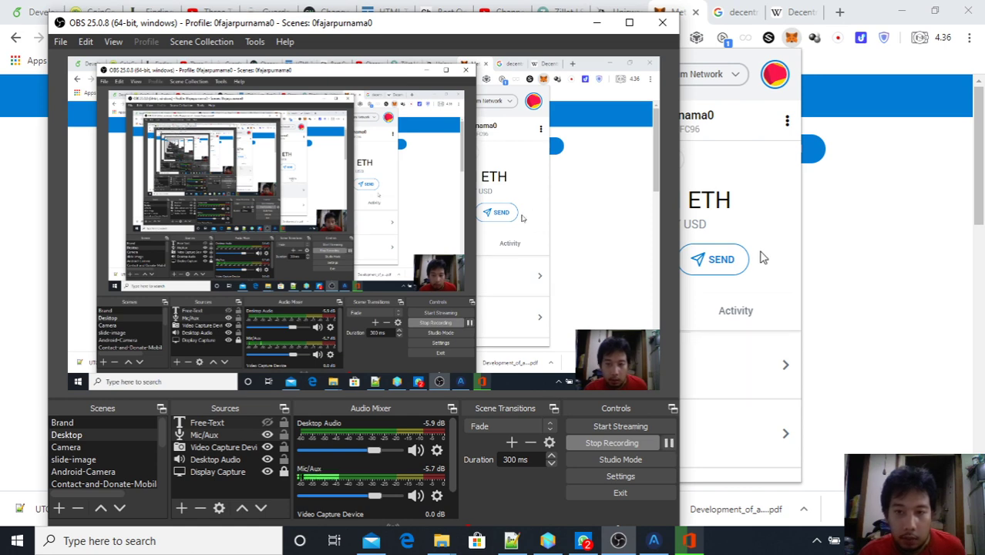
{"action": "left_click", "coordinate": [780, 171]}
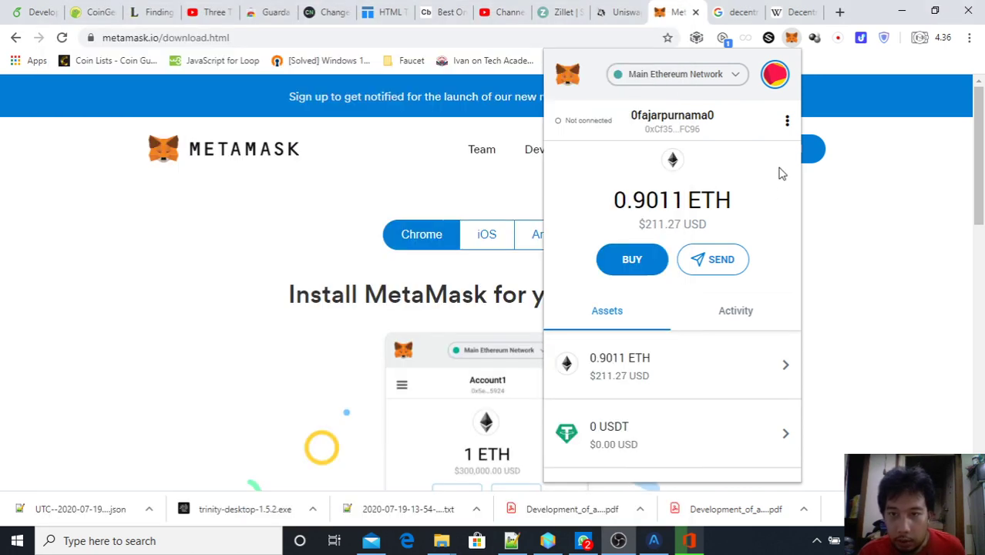
Step: Copy the wallet account's address and view the account details with its QR code
{"action": "left_click", "coordinate": [691, 125]}
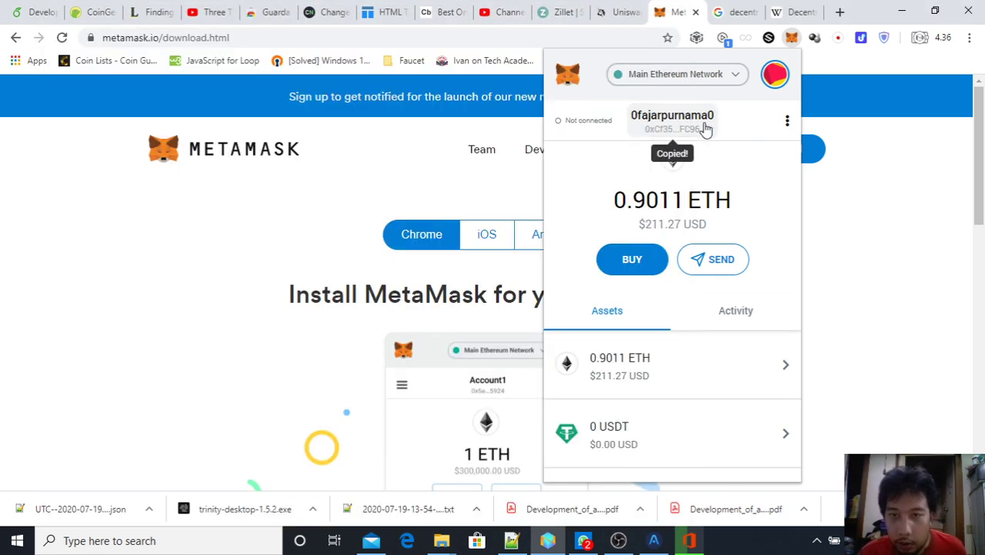
{"action": "left_click", "coordinate": [786, 124]}
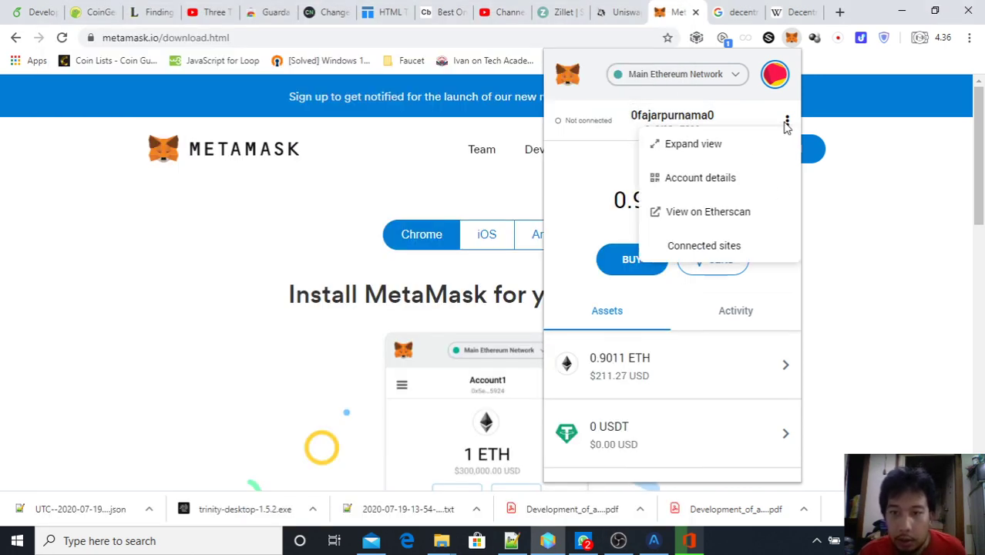
{"action": "left_click", "coordinate": [729, 178]}
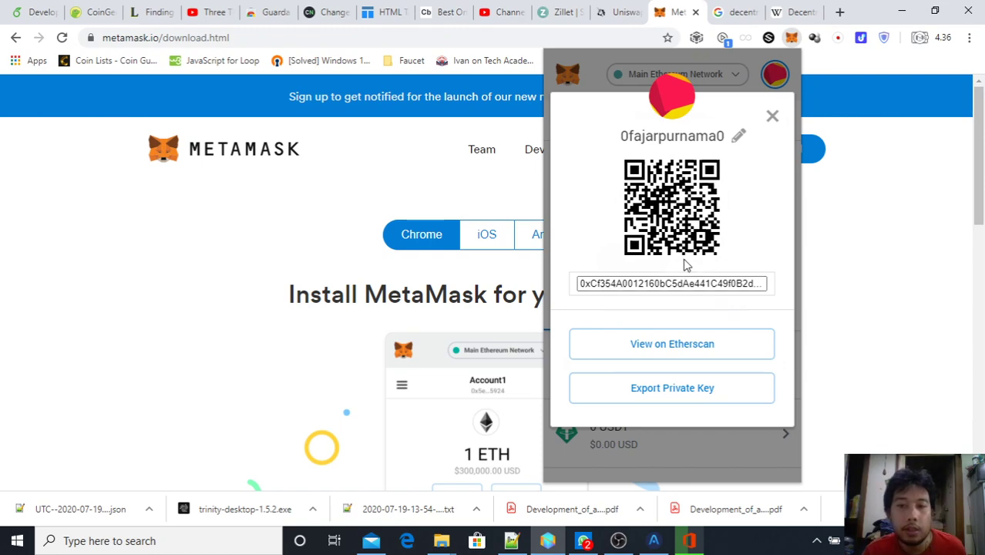
{"action": "left_click", "coordinate": [772, 121]}
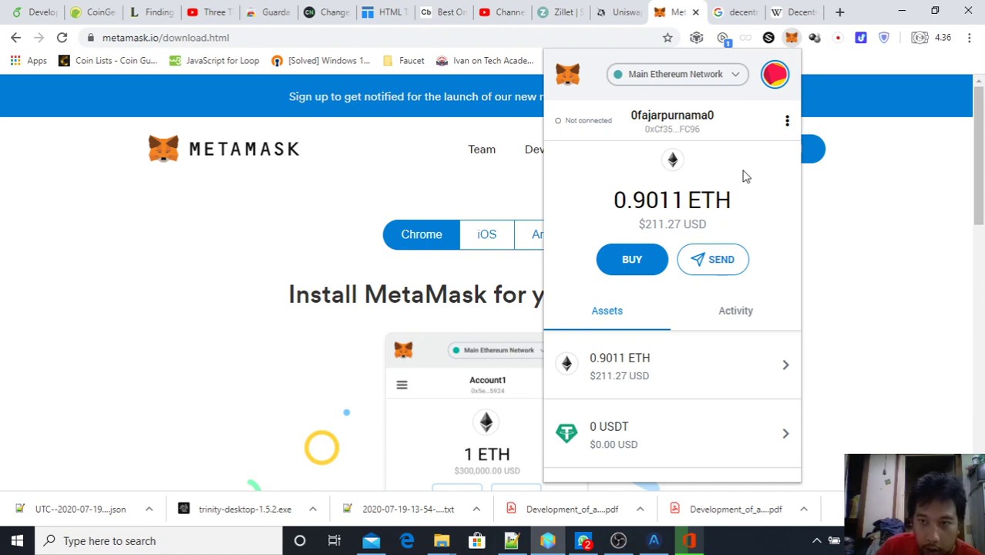
Step: Examine the account's ETH balance in the MetaMask wallet by highlighting the amount and currency
{"action": "left_click_drag", "start_coordinate": [742, 198], "coordinate": [617, 199]}
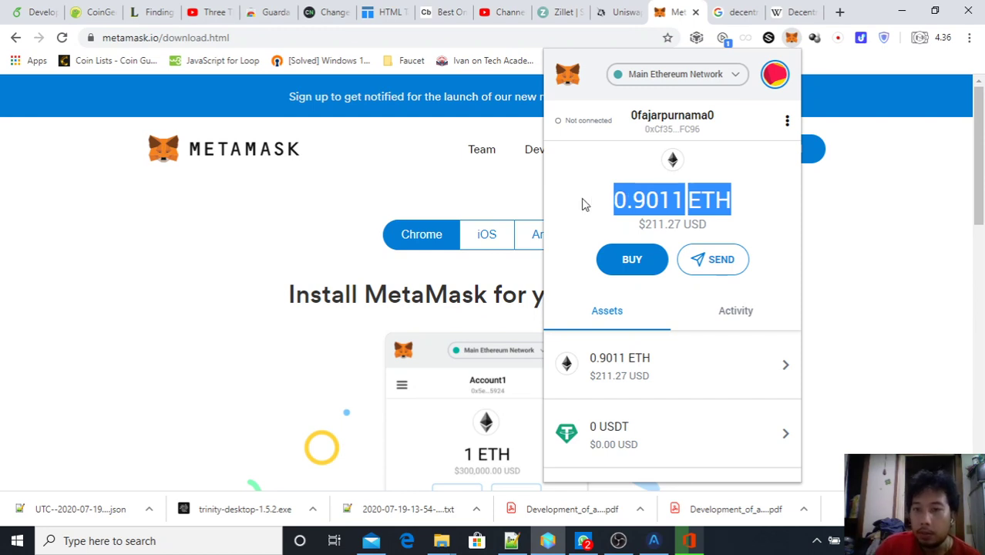
{"action": "left_click", "coordinate": [585, 205]}
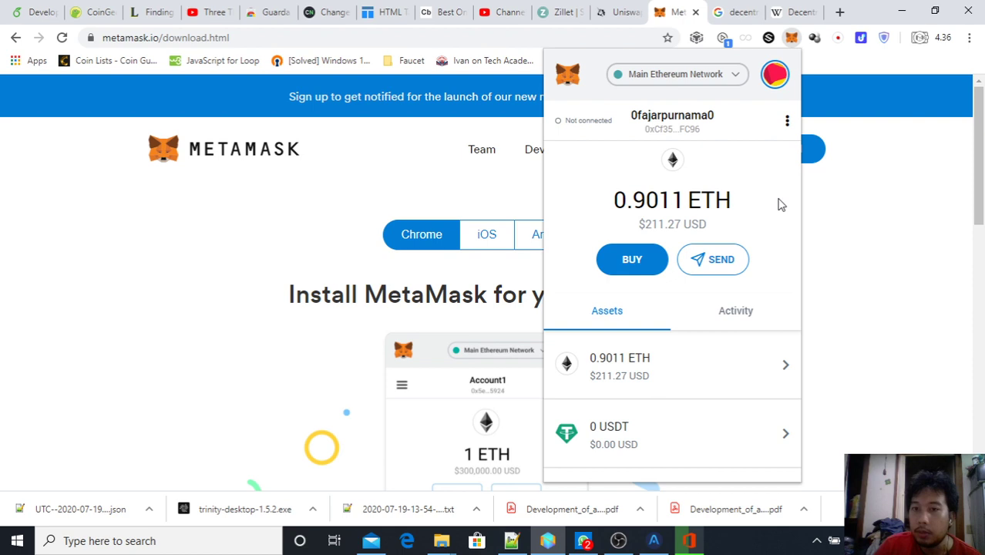
{"action": "left_click_drag", "start_coordinate": [726, 203], "coordinate": [632, 204]}
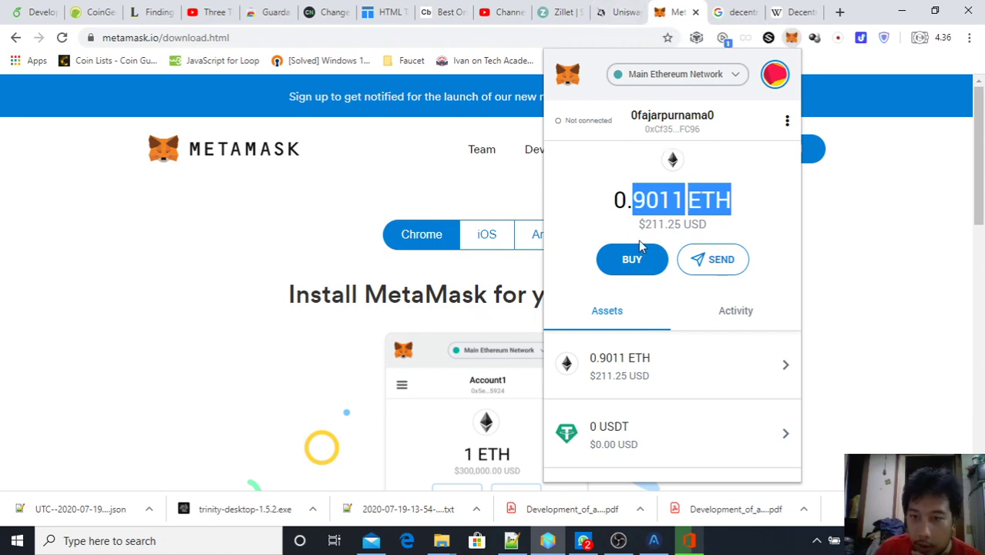
{"action": "left_click", "coordinate": [619, 202]}
{"action": "left_click_drag", "start_coordinate": [665, 202], "coordinate": [684, 202]}
{"action": "double_click", "coordinate": [731, 203]}
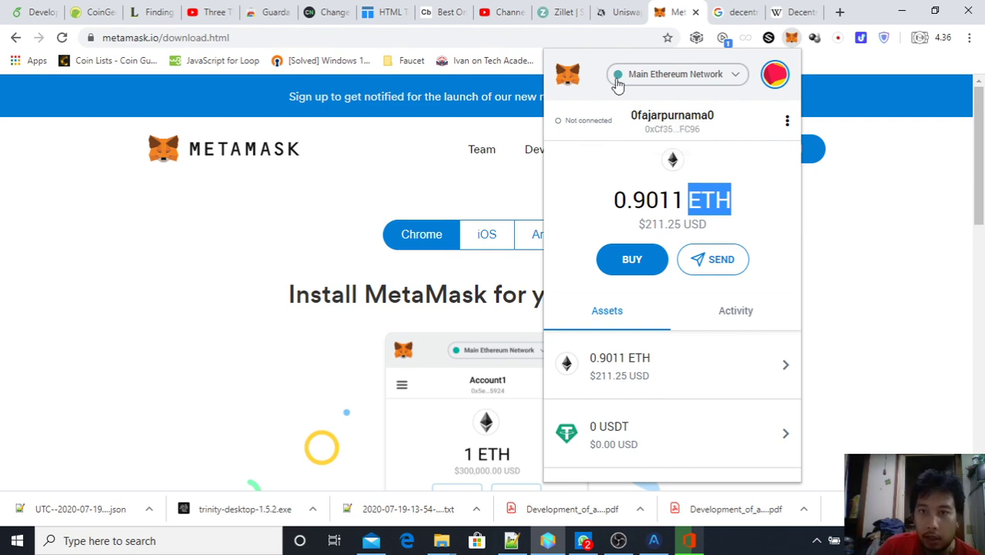
Step: Switch to the Uniswap swap page and highlight its site address, app.uniswap.org
{"action": "left_click", "coordinate": [626, 9]}
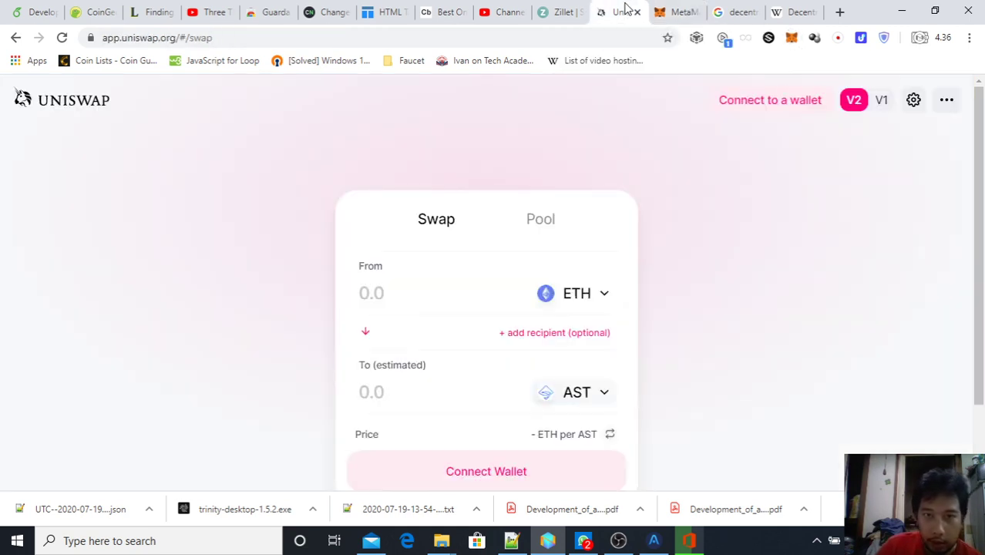
{"action": "left_click", "coordinate": [175, 38]}
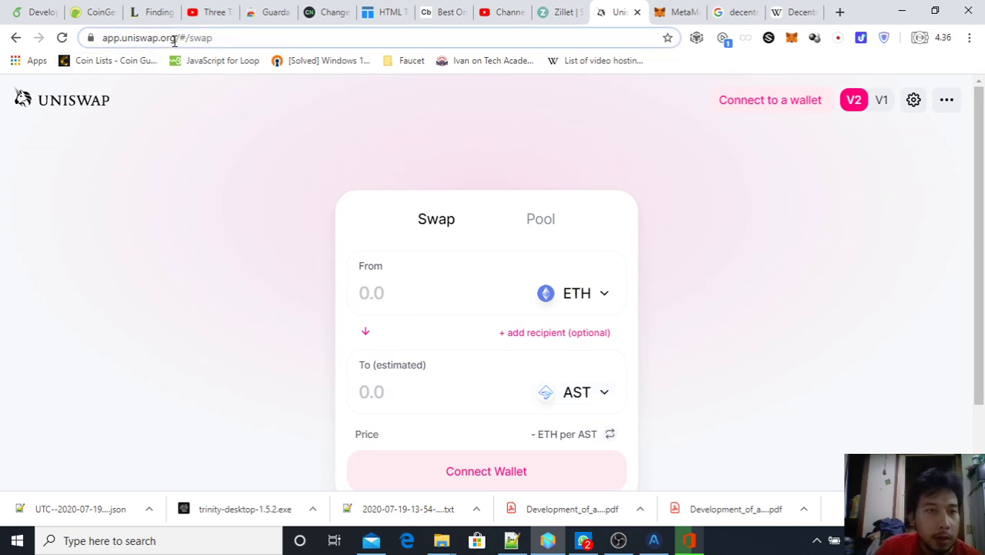
{"action": "left_click_drag", "start_coordinate": [174, 40], "coordinate": [89, 37]}
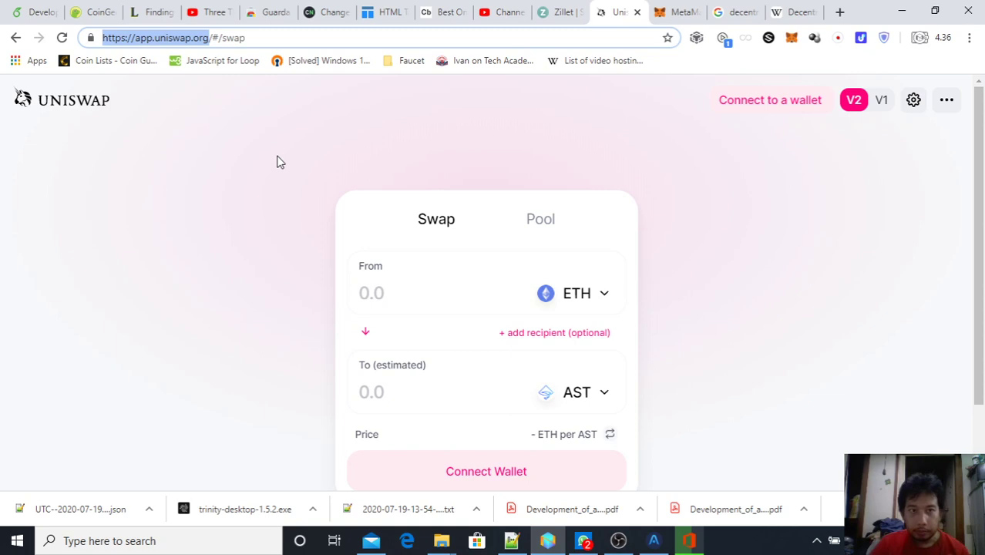
Step: Connect the MetaMask wallet to Uniswap, selecting the existing account and allowing the site to view its address
{"action": "left_click", "coordinate": [780, 110]}
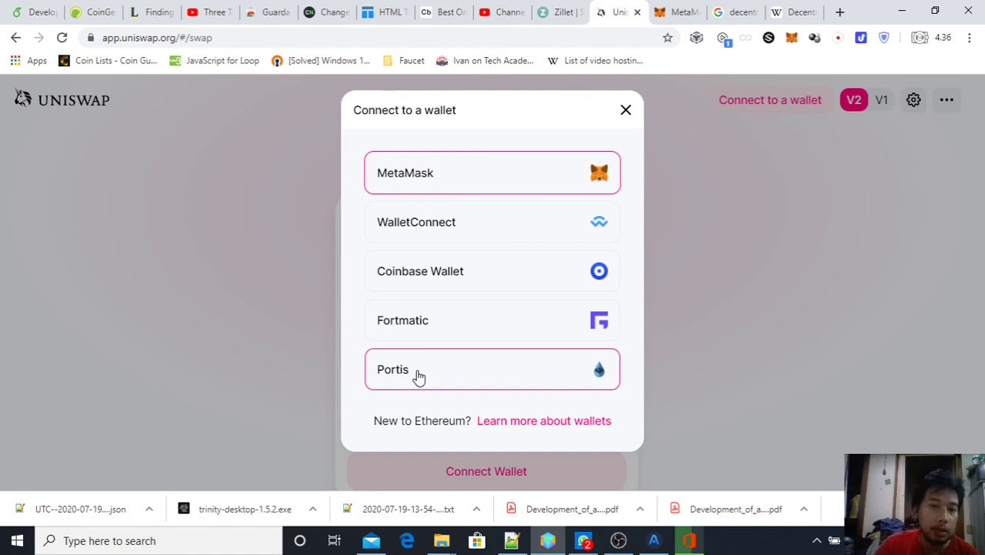
{"action": "left_click", "coordinate": [461, 183]}
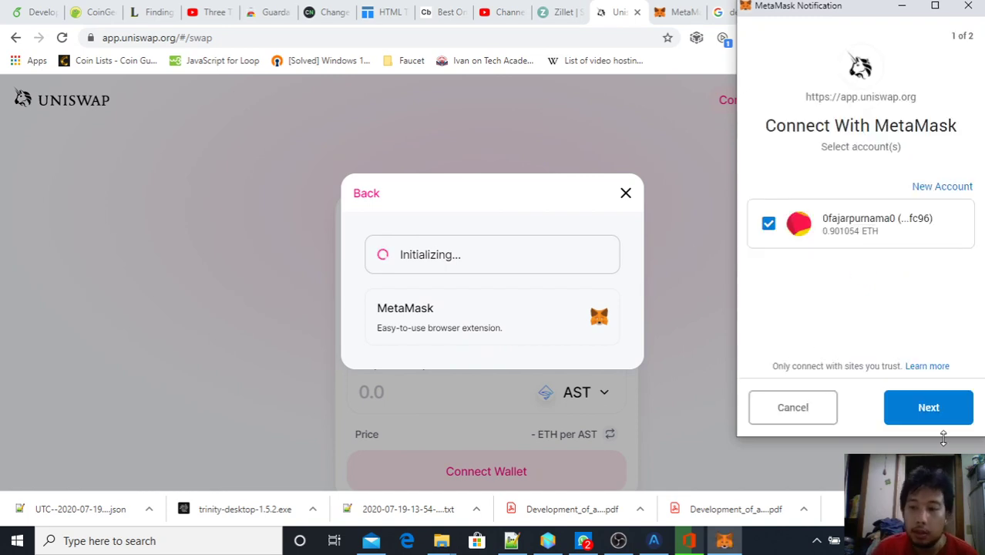
{"action": "left_click", "coordinate": [929, 405]}
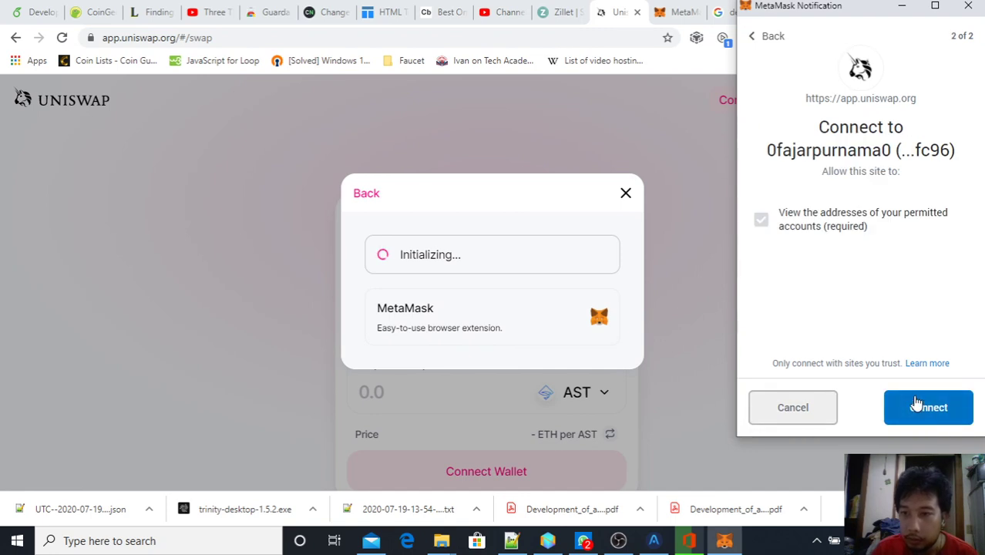
{"action": "left_click", "coordinate": [921, 405]}
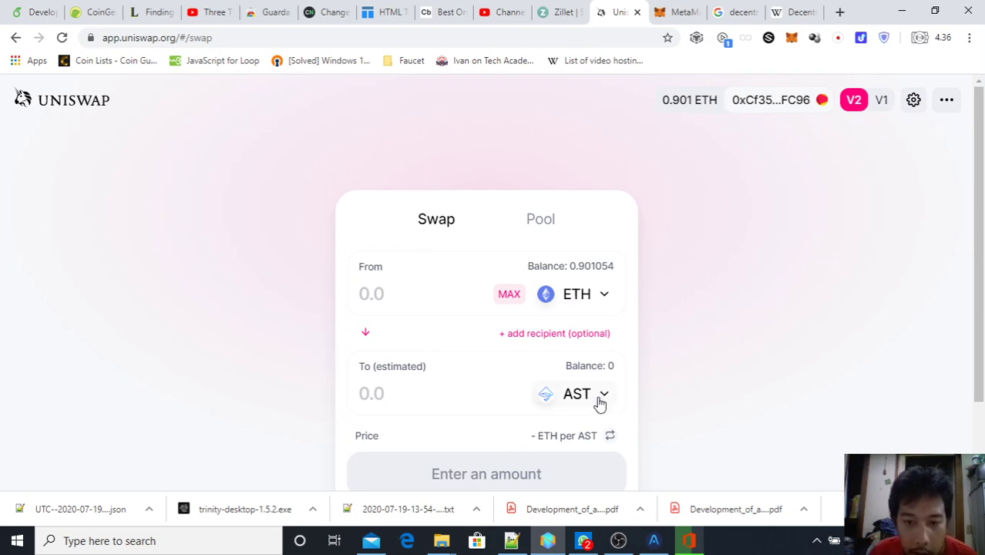
Step: Browse the tokens available to receive in the swap, search for "air", and close the list keeping AST
{"action": "scroll", "coordinate": [600, 403], "scroll_direction": "down", "scroll_amount": 2}
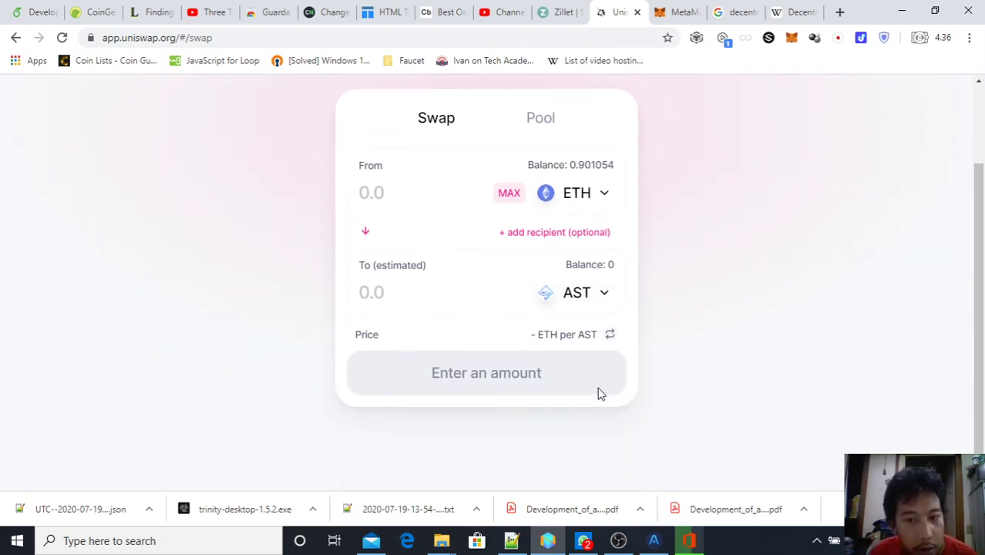
{"action": "left_click", "coordinate": [598, 295]}
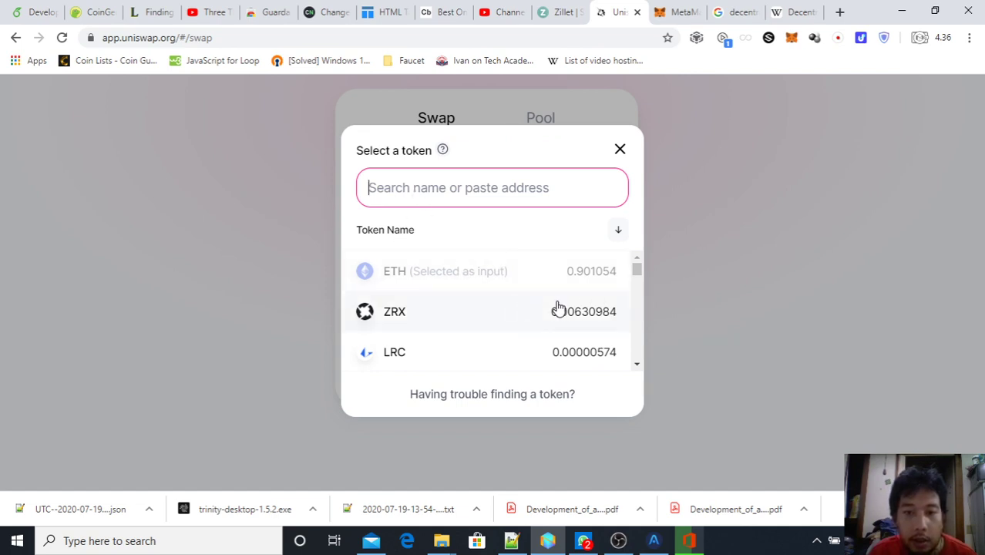
{"action": "scroll", "coordinate": [558, 308], "scroll_direction": "down", "scroll_amount": 10}
{"action": "left_click", "coordinate": [637, 290]}
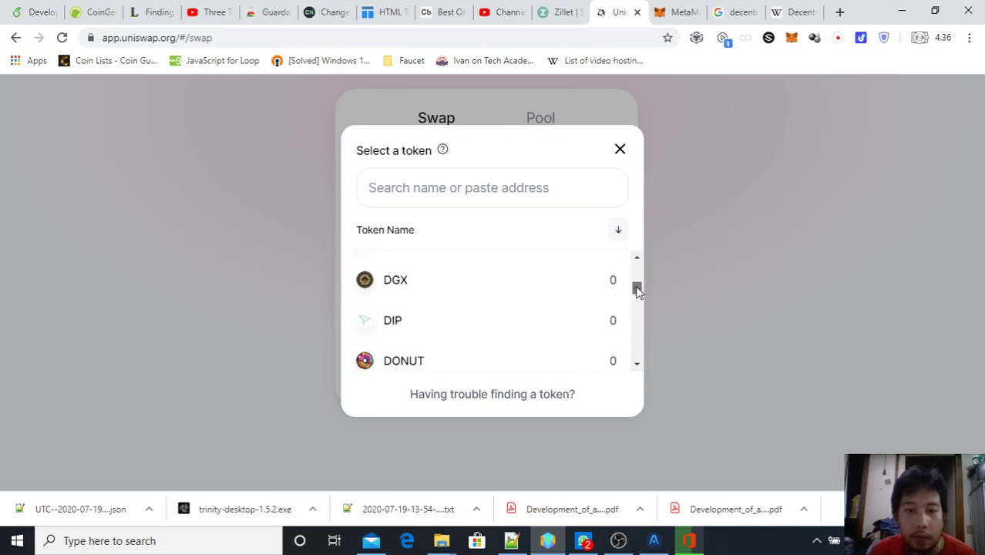
{"action": "left_click_drag", "start_coordinate": [638, 291], "coordinate": [630, 268]}
{"action": "left_click", "coordinate": [552, 189]}
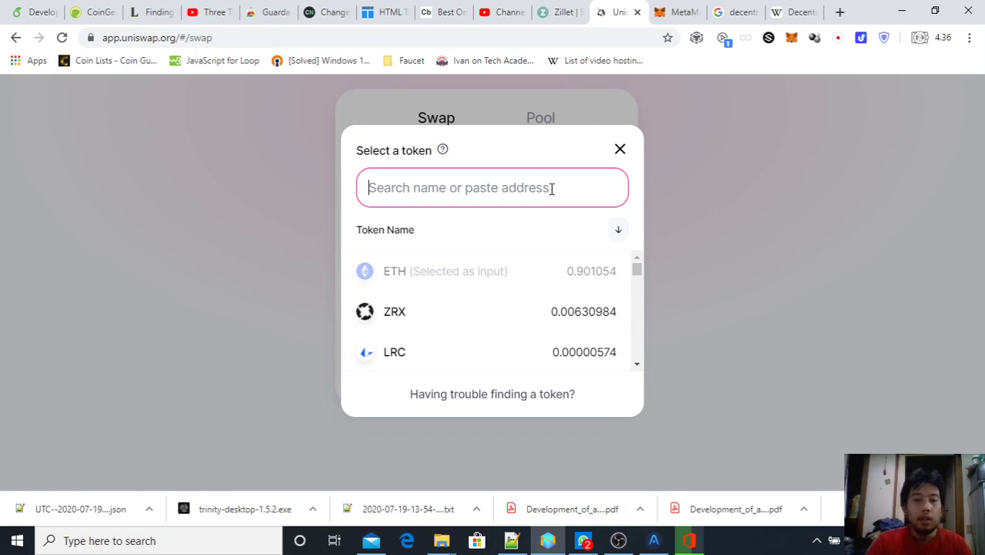
{"action": "type", "text": "air"}
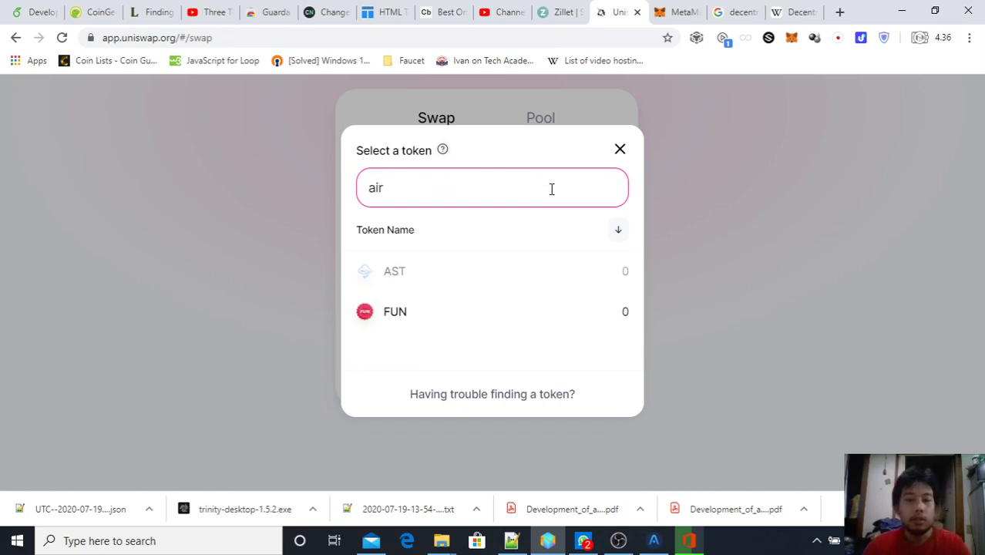
{"action": "left_click", "coordinate": [451, 277]}
{"action": "left_click", "coordinate": [619, 146]}
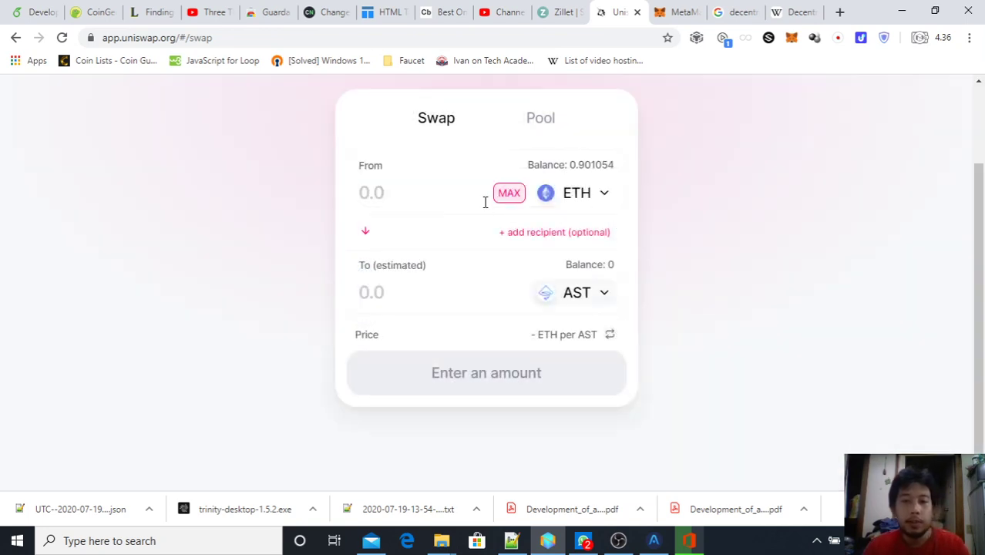
Step: Enter 0.1 ETH as the amount to swap for AST
{"action": "left_click", "coordinate": [440, 192]}
{"action": "type", "text": "0"}
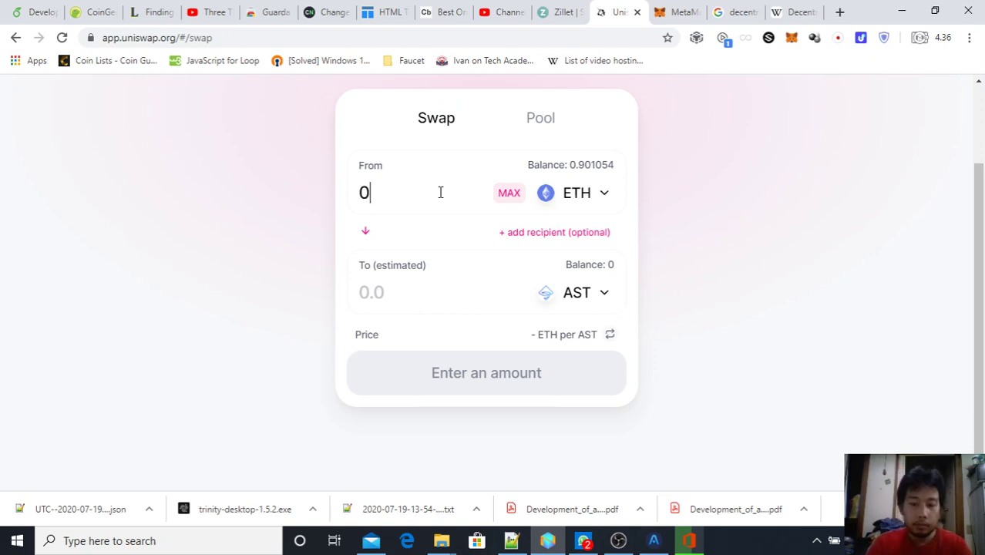
{"action": "type", "text": "."}
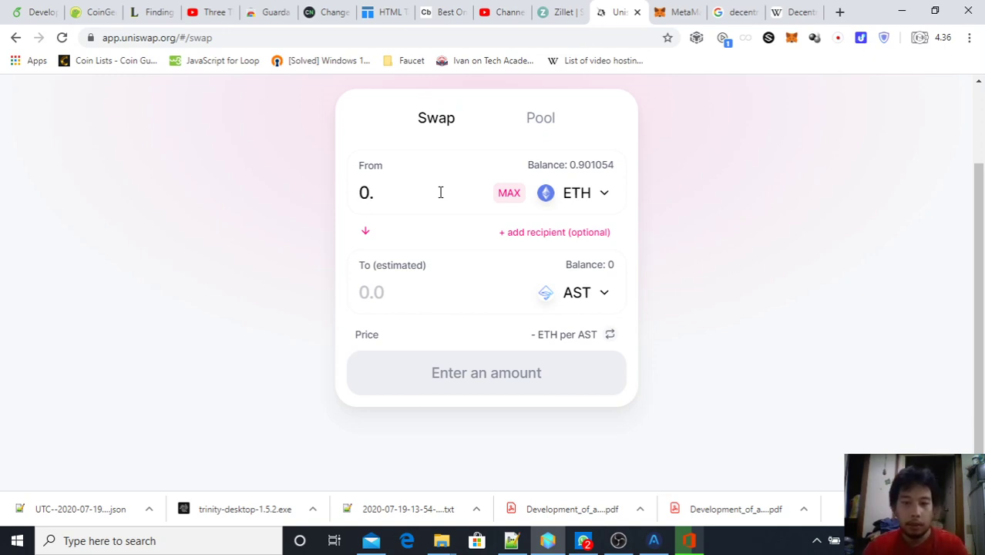
{"action": "type", "text": "1"}
{"action": "scroll", "coordinate": [650, 298], "scroll_direction": "down", "scroll_amount": 1}
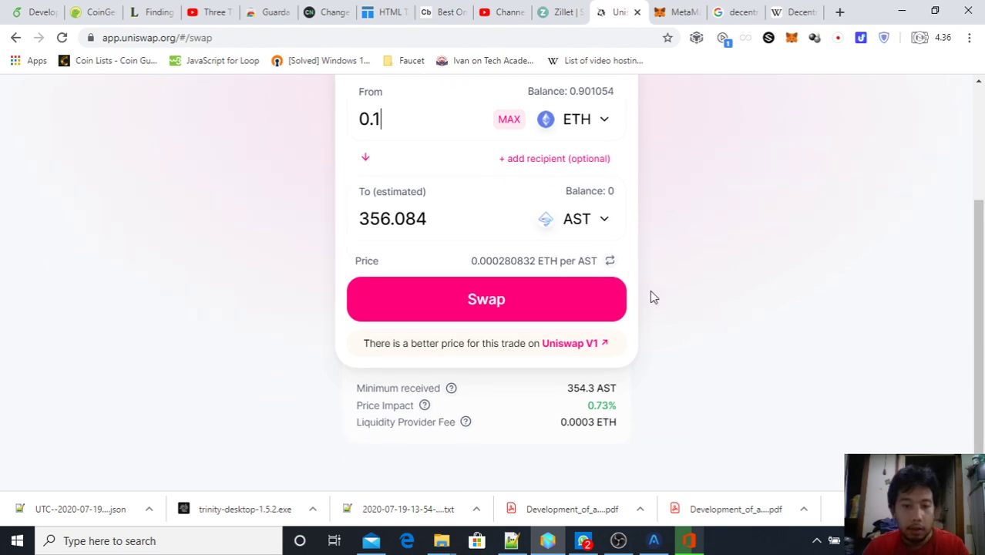
{"action": "left_click", "coordinate": [623, 542]}
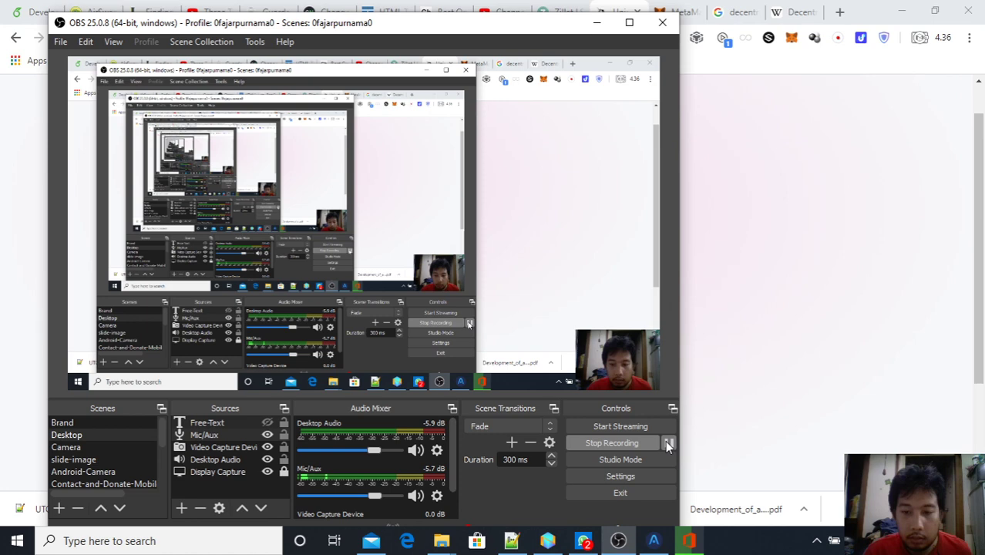
{"action": "left_click", "coordinate": [668, 445]}
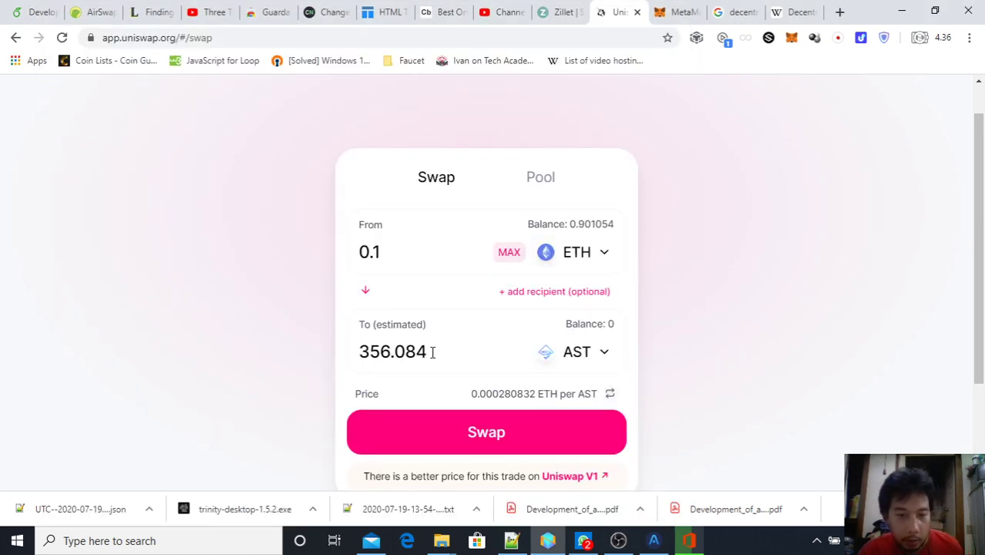
Step: Set the amount of AST to receive from the swap to 500
{"action": "double_click", "coordinate": [432, 353]}
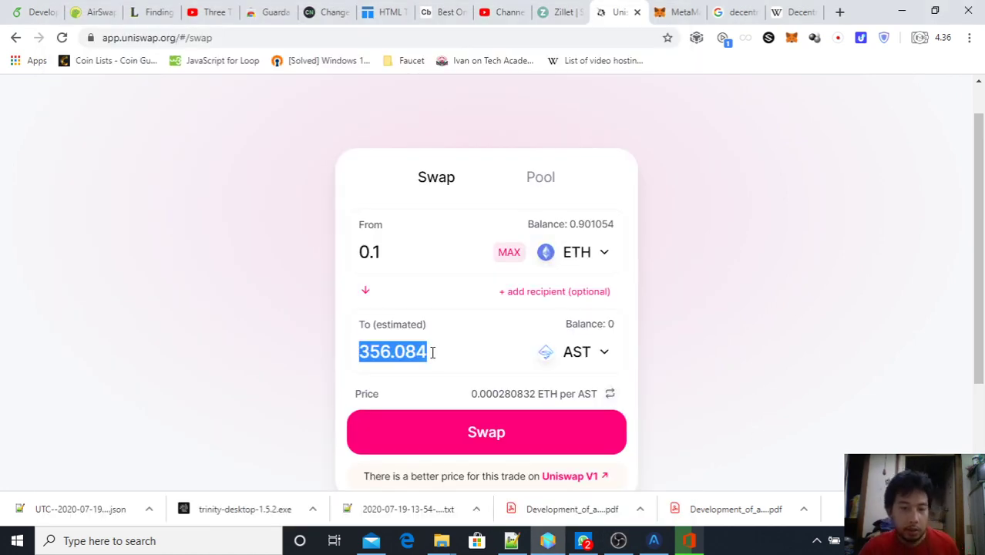
{"action": "type", "text": "500"}
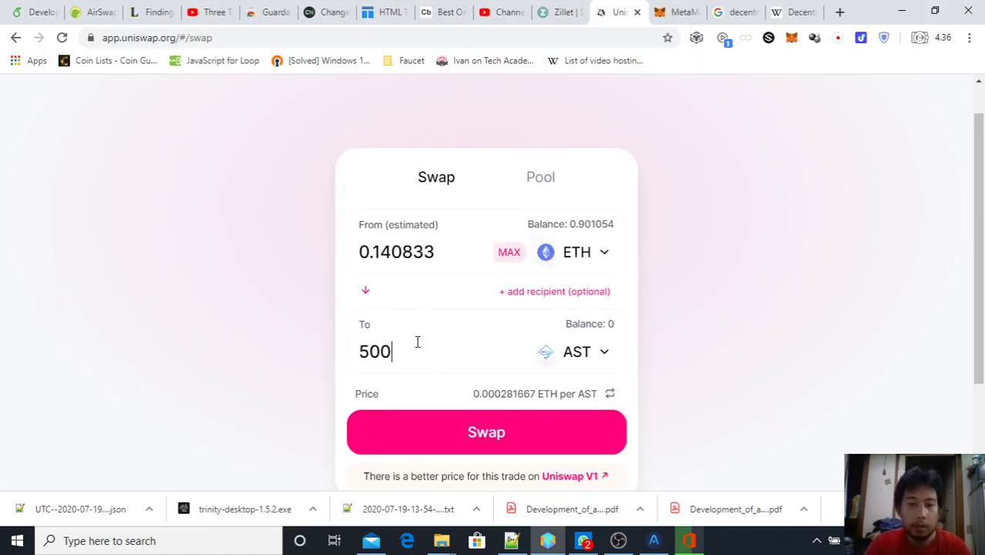
{"action": "scroll", "coordinate": [264, 356], "scroll_direction": "down", "scroll_amount": 2}
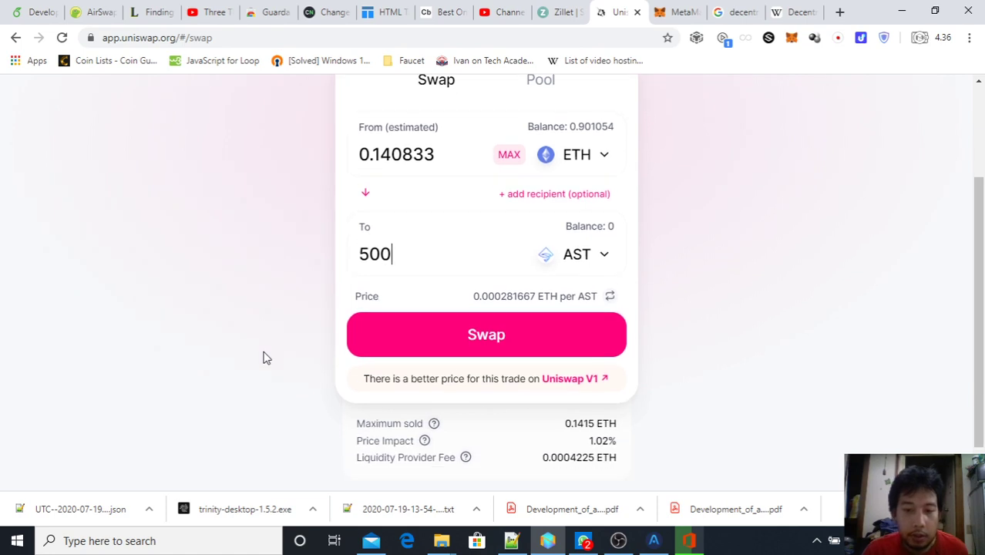
Step: Submit the ETH to AST swap, confirm the transaction in MetaMask, and close the submission notice
{"action": "left_click", "coordinate": [430, 367]}
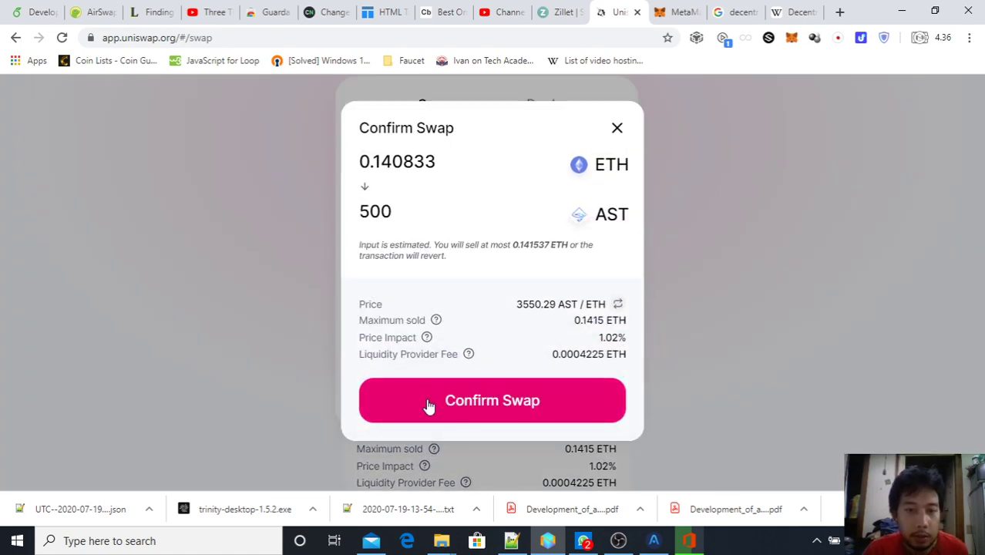
{"action": "left_click", "coordinate": [429, 404]}
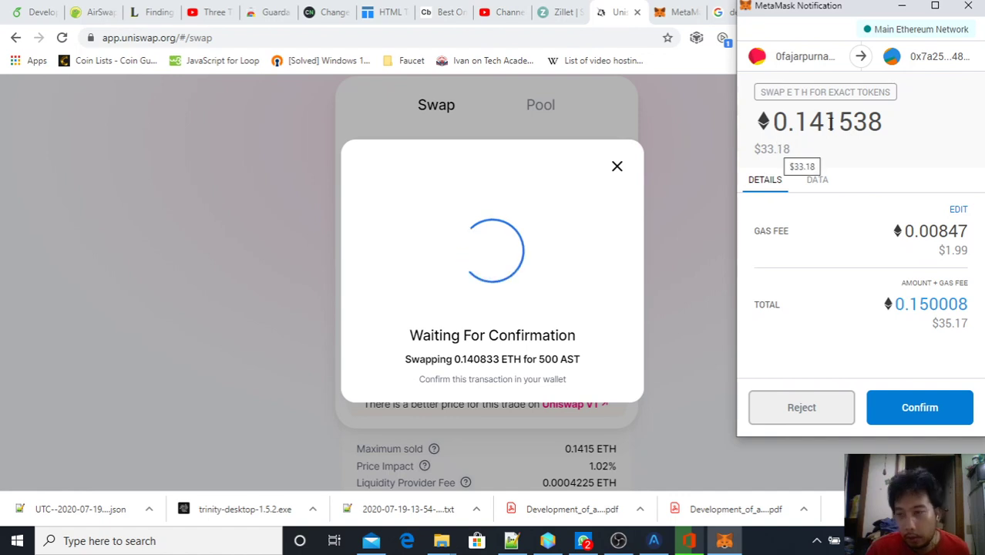
{"action": "left_click", "coordinate": [931, 410]}
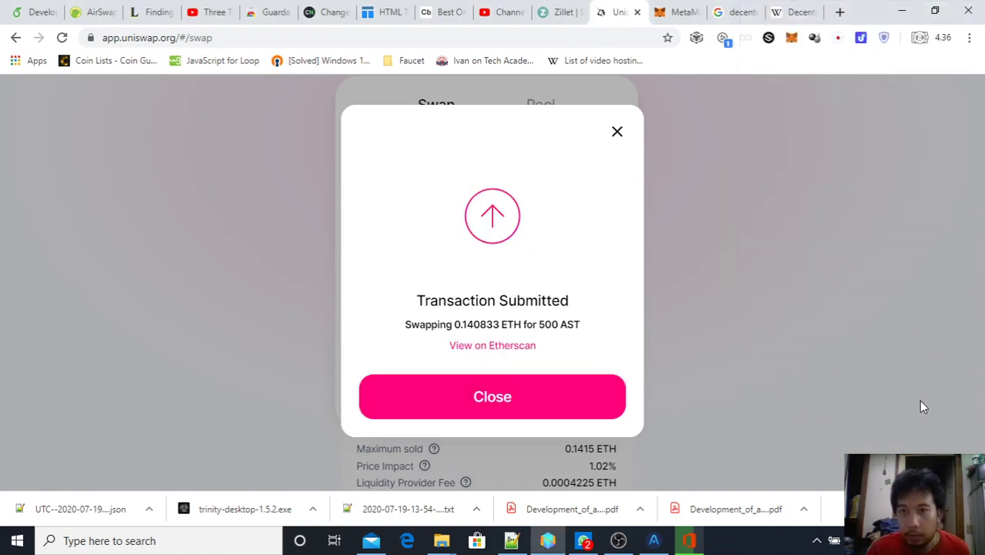
{"action": "left_click", "coordinate": [551, 399]}
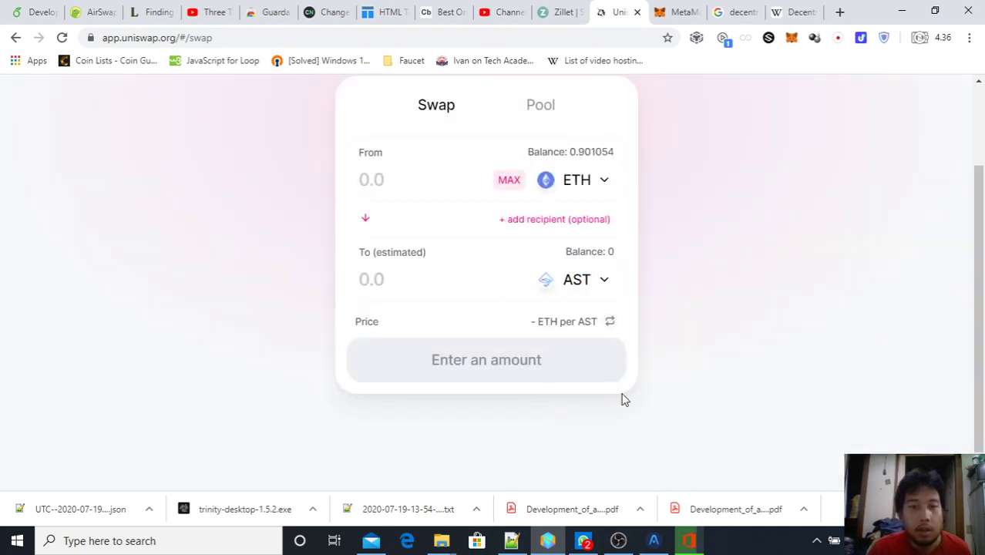
{"action": "scroll", "coordinate": [649, 370], "scroll_direction": "up", "scroll_amount": 2}
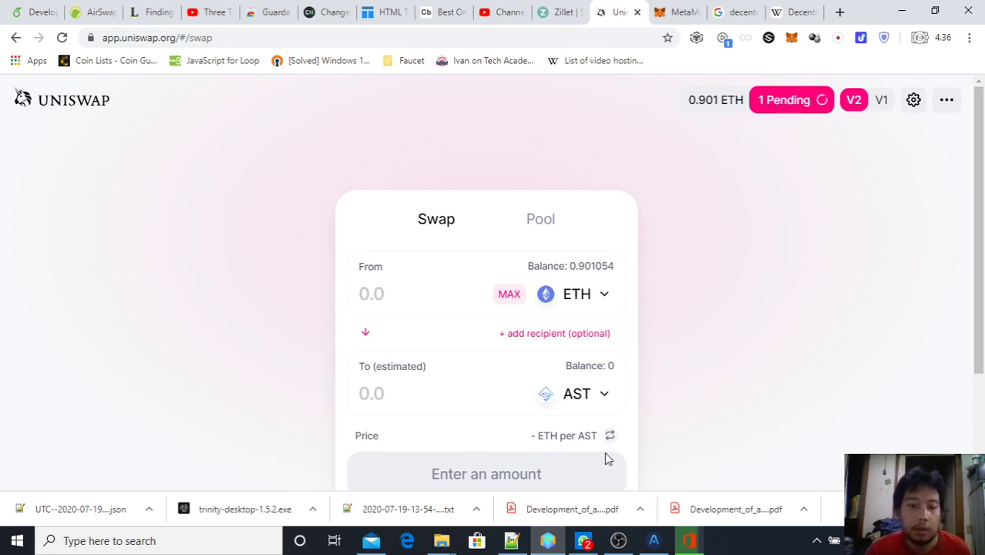
{"action": "mouse_move", "coordinate": [585, 541]}
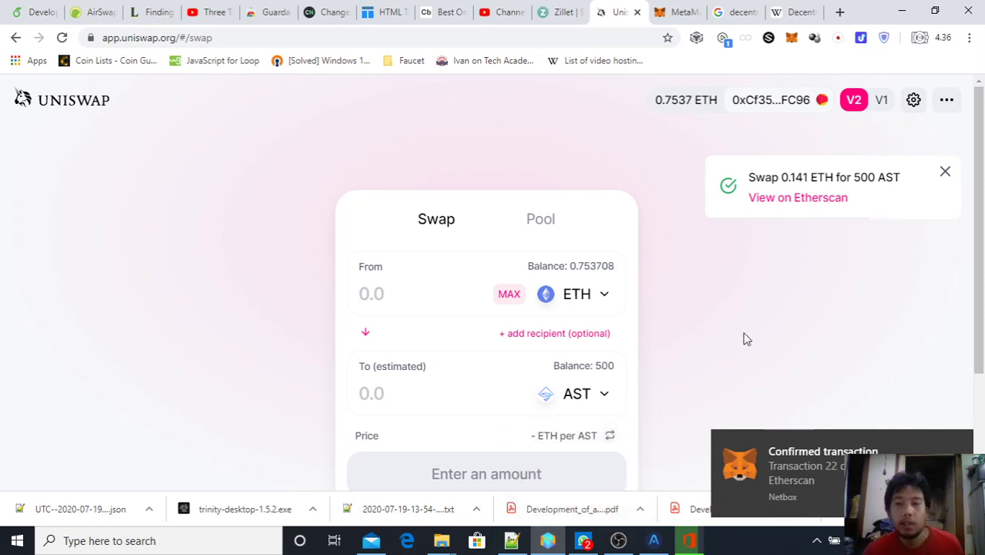
Step: Open the MetaMask wallet from the Uniswap page and examine the account's list of assets
{"action": "left_click", "coordinate": [682, 9]}
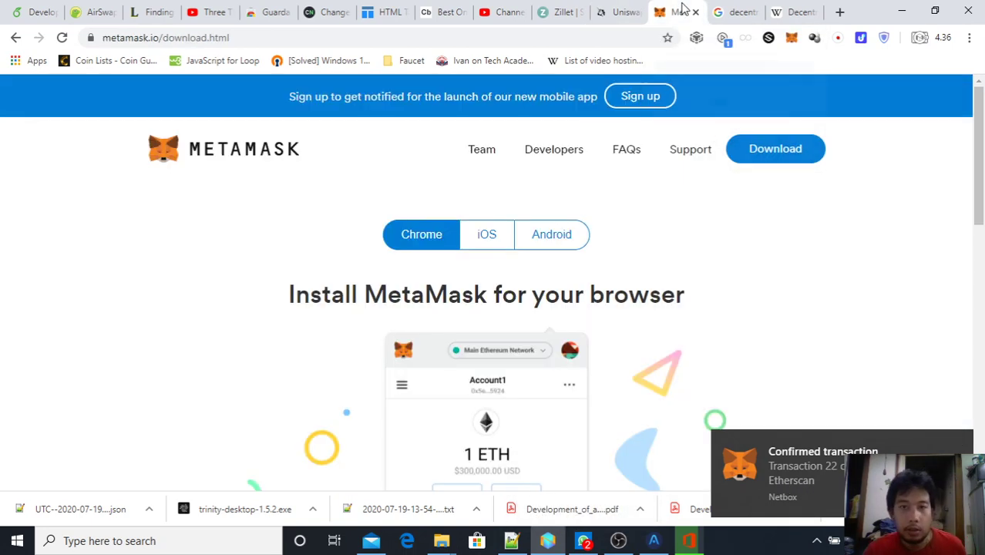
{"action": "left_click", "coordinate": [628, 10]}
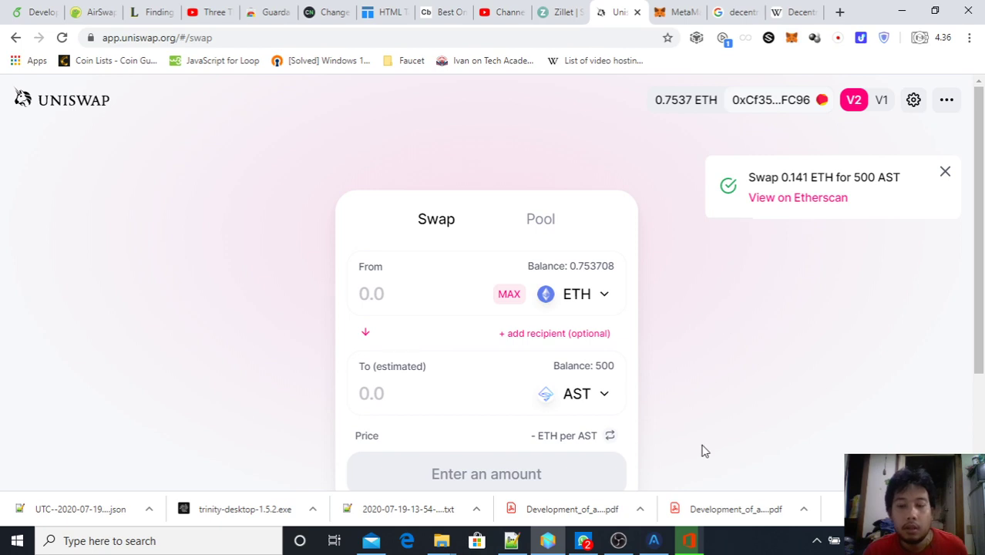
{"action": "left_click", "coordinate": [791, 39]}
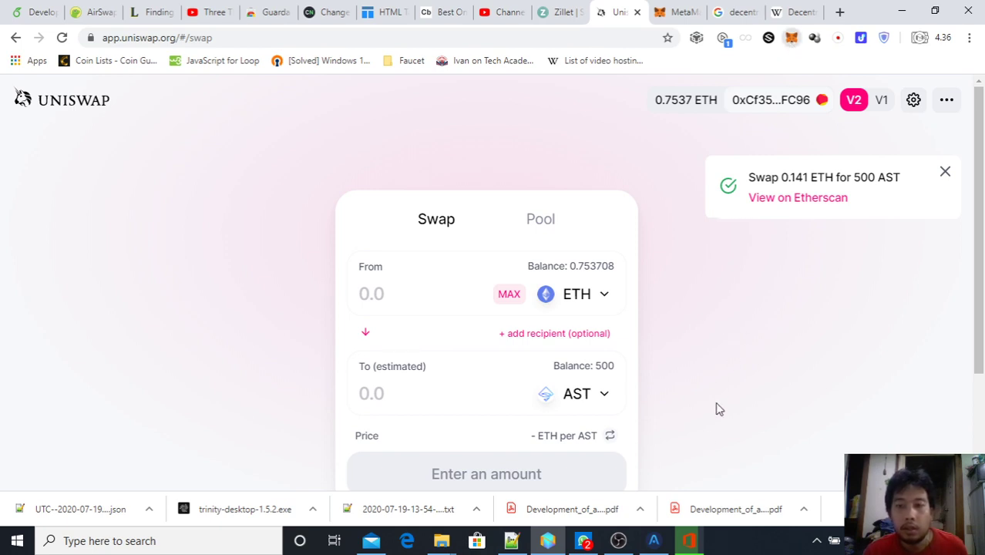
{"action": "left_click", "coordinate": [619, 539]}
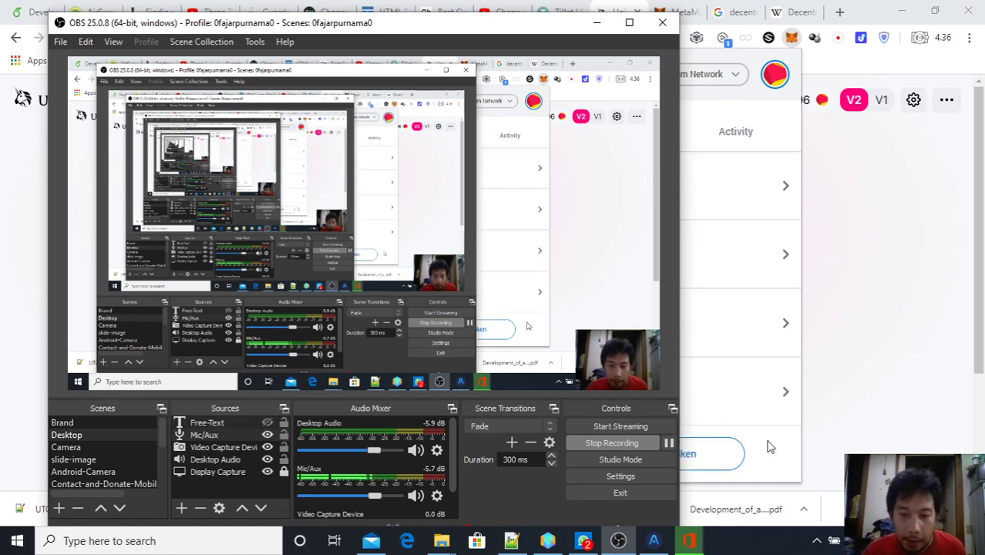
{"action": "left_click", "coordinate": [765, 444]}
{"action": "scroll", "coordinate": [740, 431], "scroll_direction": "up", "scroll_amount": 3}
{"action": "scroll", "coordinate": [719, 420], "scroll_direction": "down", "scroll_amount": 3}
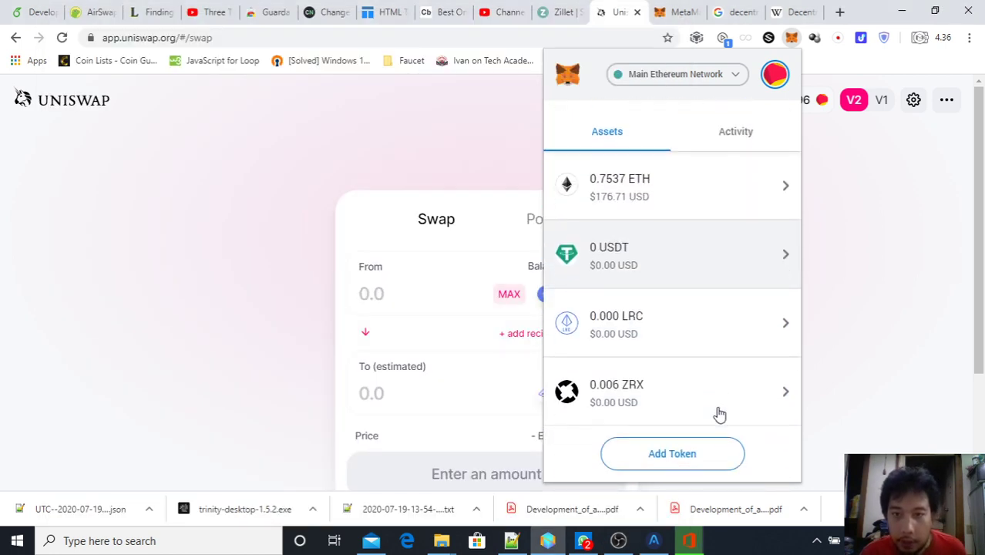
Step: Add the AirSwap Token (AST) to the MetaMask wallet by searching the available tokens for "a"
{"action": "left_click", "coordinate": [679, 460]}
{"action": "left_click", "coordinate": [637, 203]}
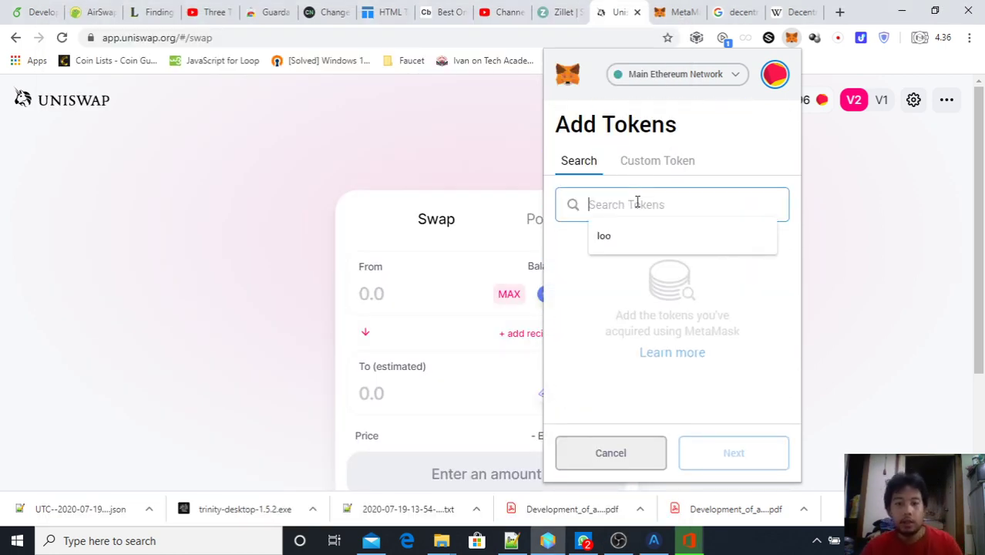
{"action": "type", "text": "a"}
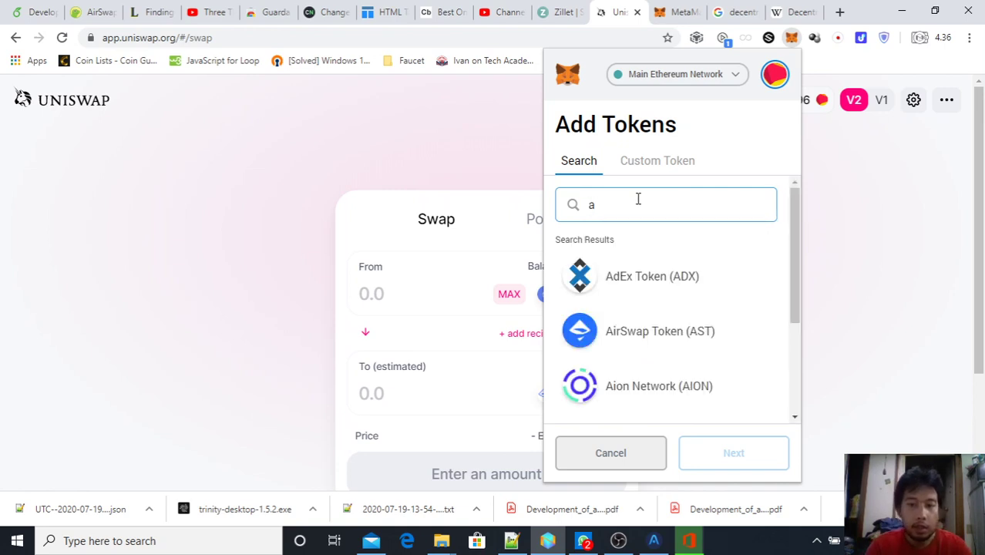
{"action": "left_click", "coordinate": [645, 329]}
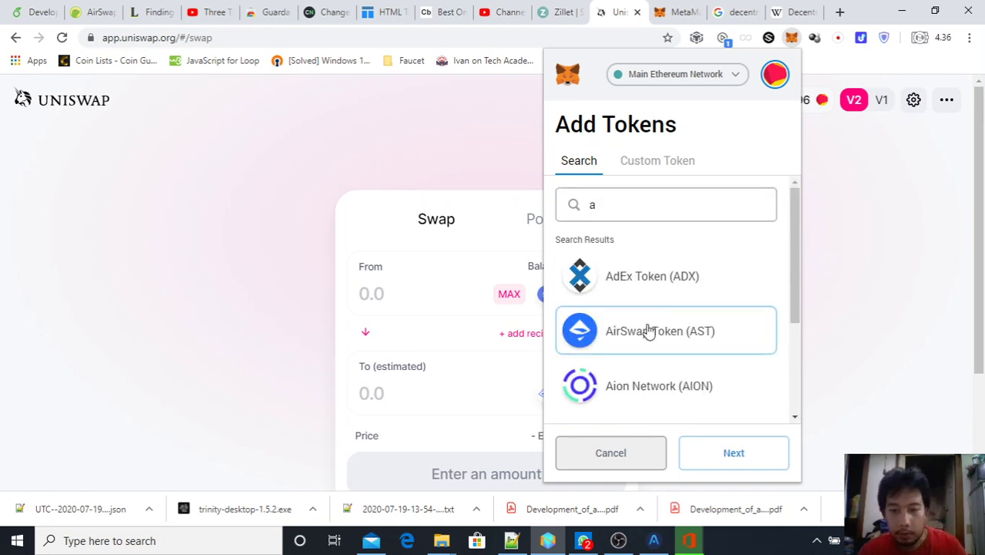
{"action": "left_click", "coordinate": [736, 454]}
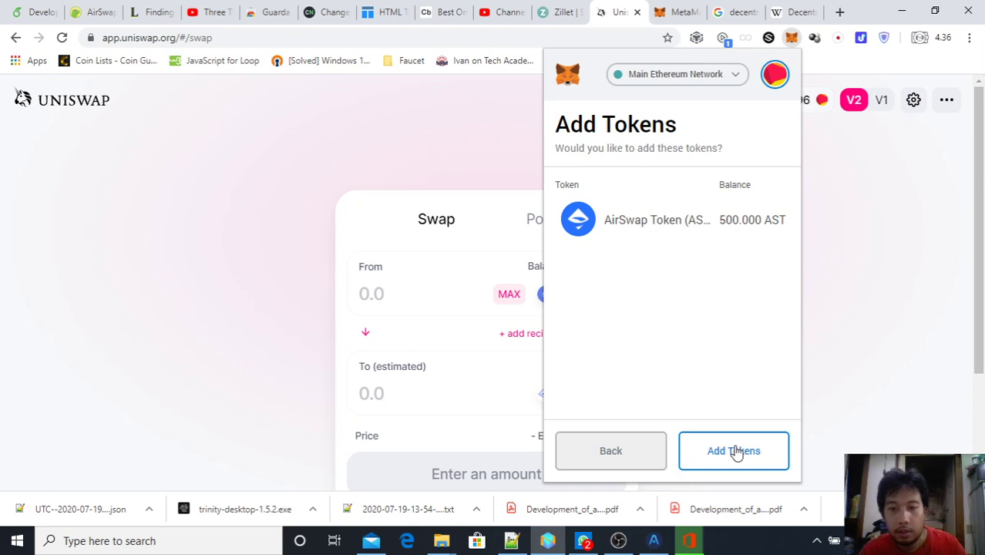
{"action": "left_click", "coordinate": [734, 452]}
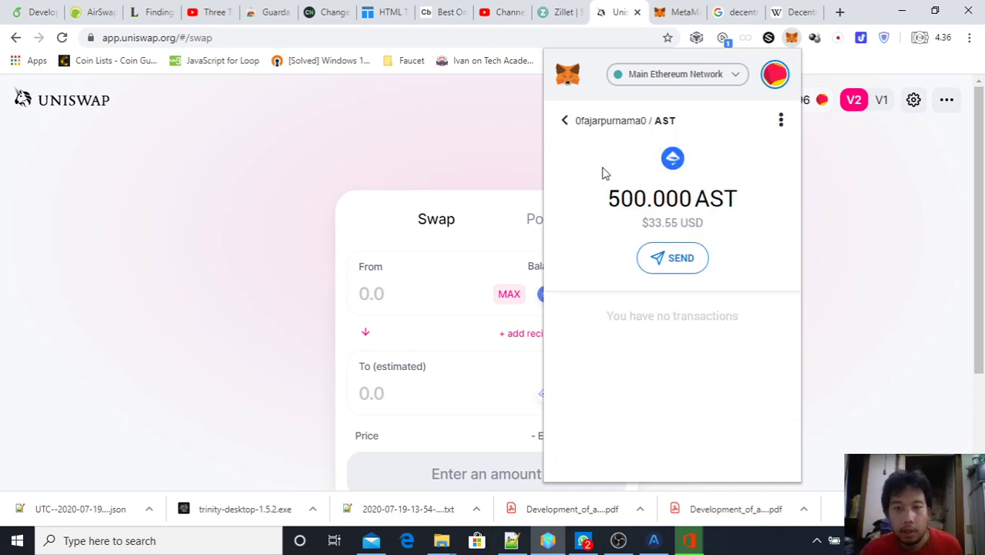
Step: Return to the account overview, examine the AST and ETH balances among the assets, and close the wallet
{"action": "left_click", "coordinate": [565, 121]}
{"action": "scroll", "coordinate": [638, 227], "scroll_direction": "down", "scroll_amount": 5}
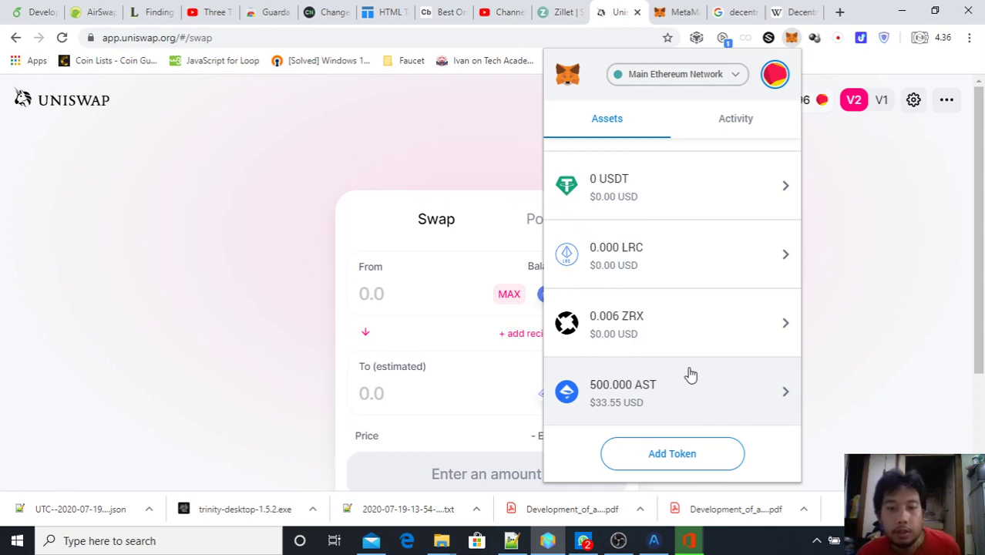
{"action": "scroll", "coordinate": [691, 375], "scroll_direction": "up", "scroll_amount": 4}
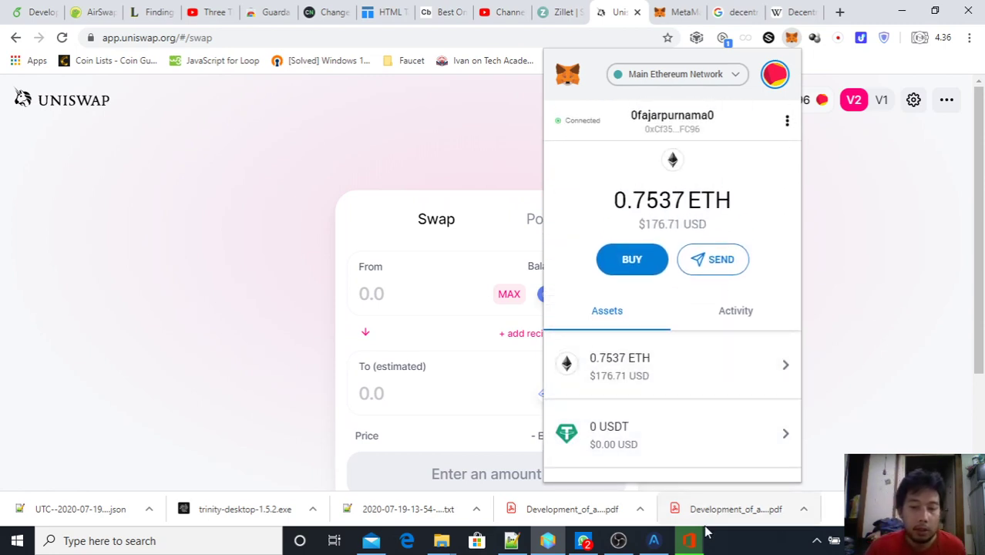
{"action": "left_click", "coordinate": [258, 245]}
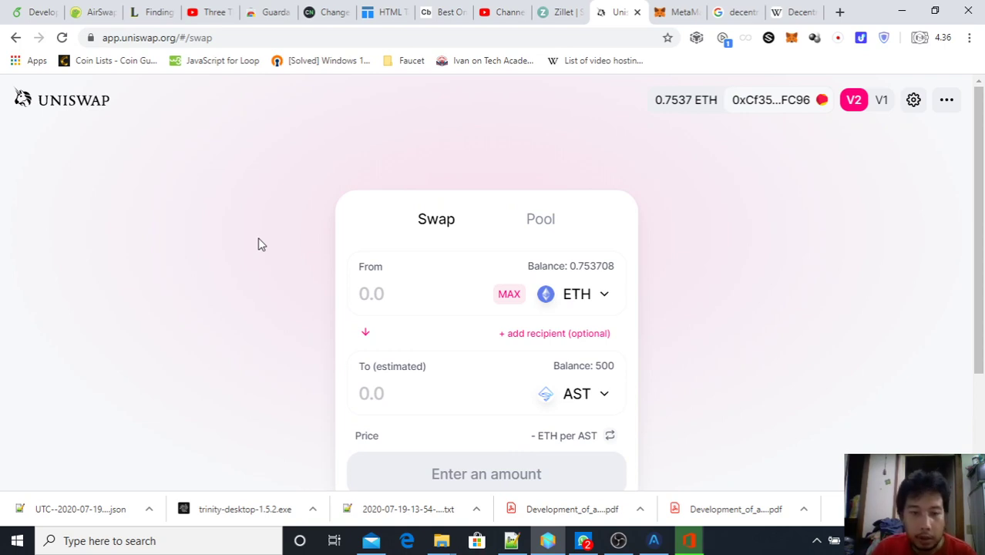
{"action": "left_click", "coordinate": [621, 542]}
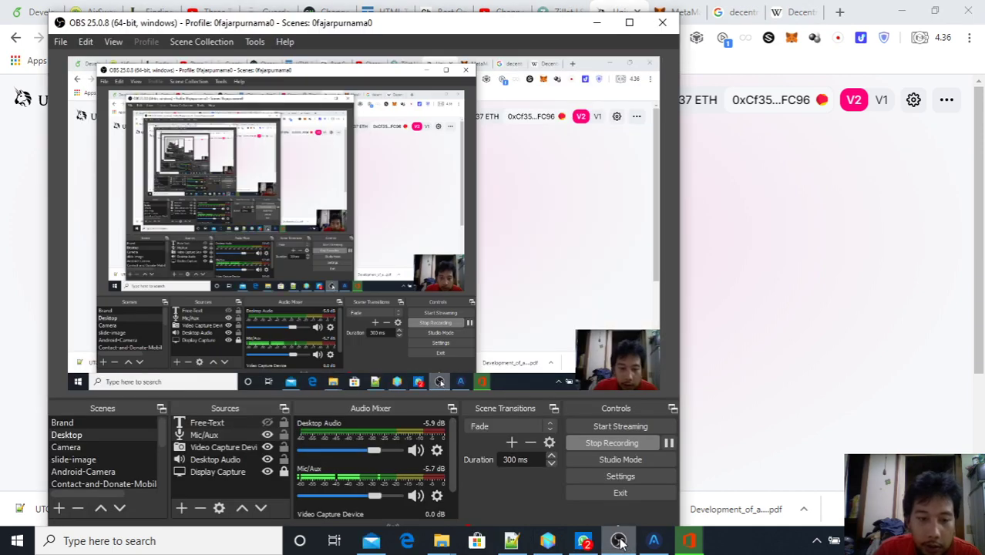